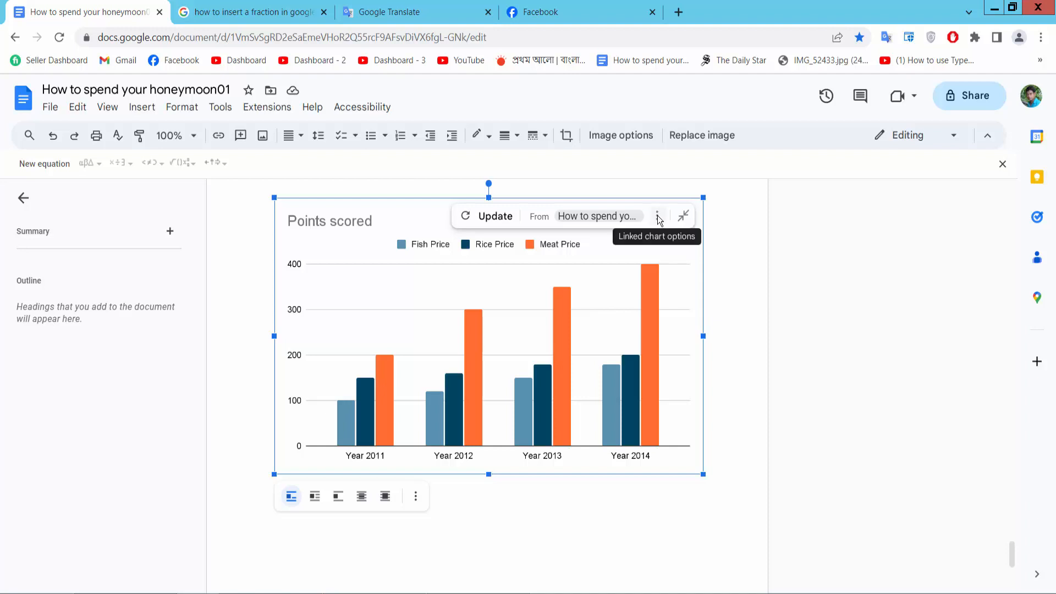
# Open the source spreadsheet of the linked Points scored chart and move the chart beside the data table
pyautogui.click(657, 216)
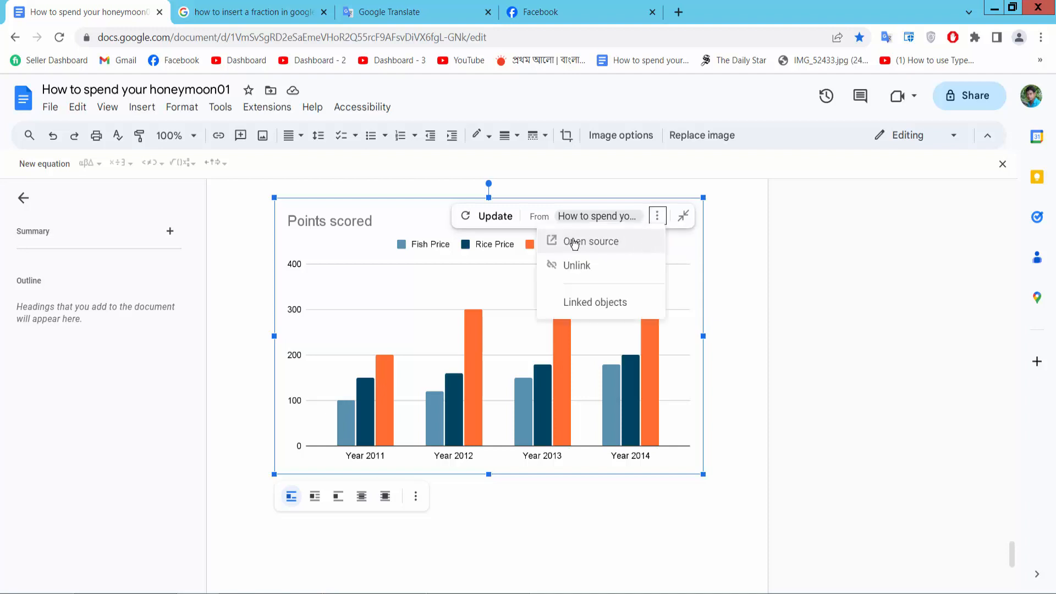
pyautogui.click(602, 247)
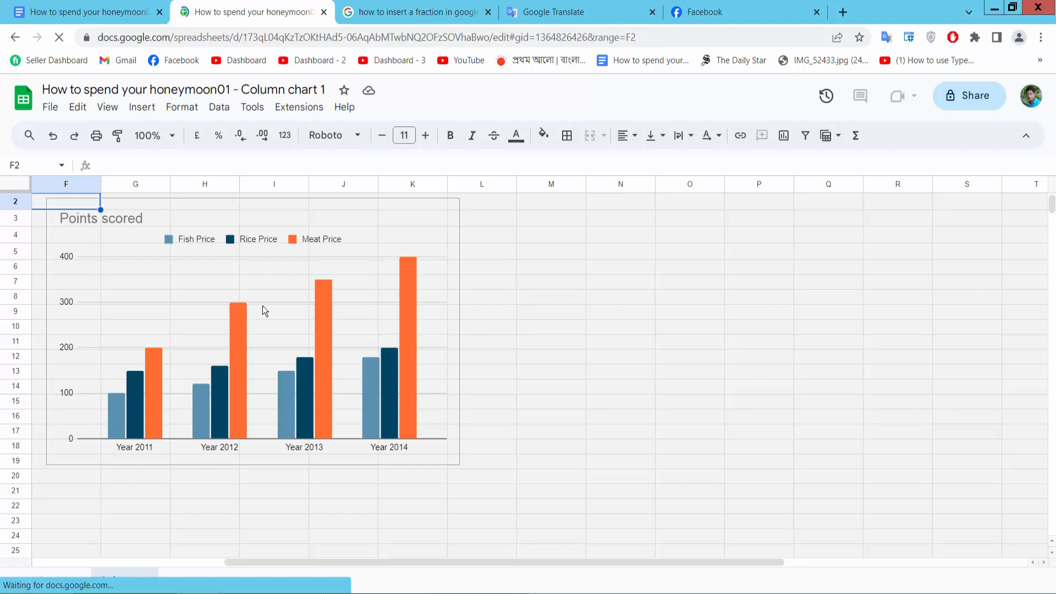
pyautogui.click(209, 225)
pyautogui.moveTo(209, 225); pyautogui.dragTo(462, 256)
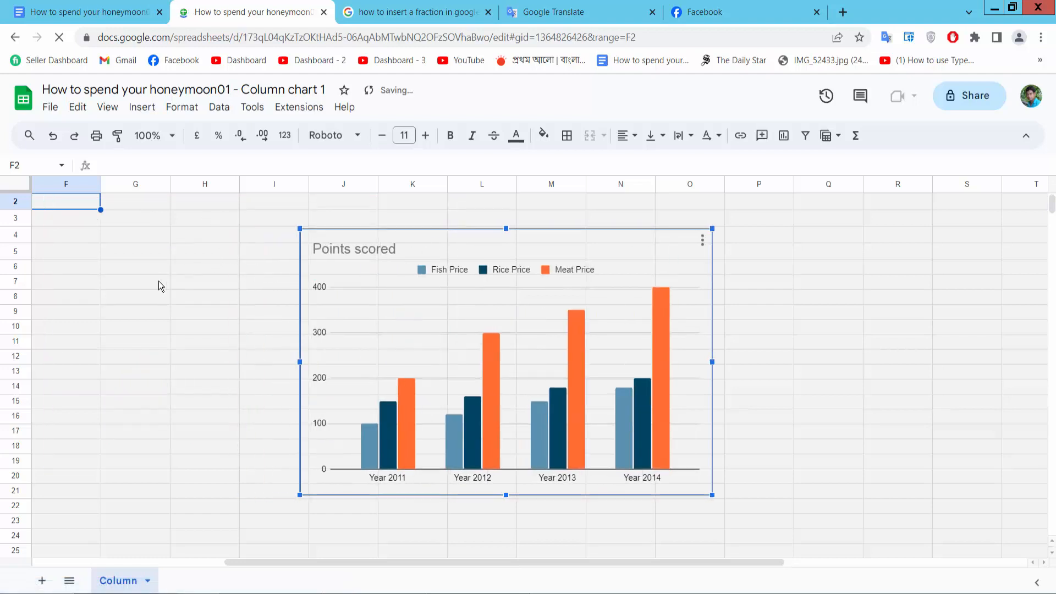
pyautogui.moveTo(276, 560); pyautogui.dragTo(87, 561)
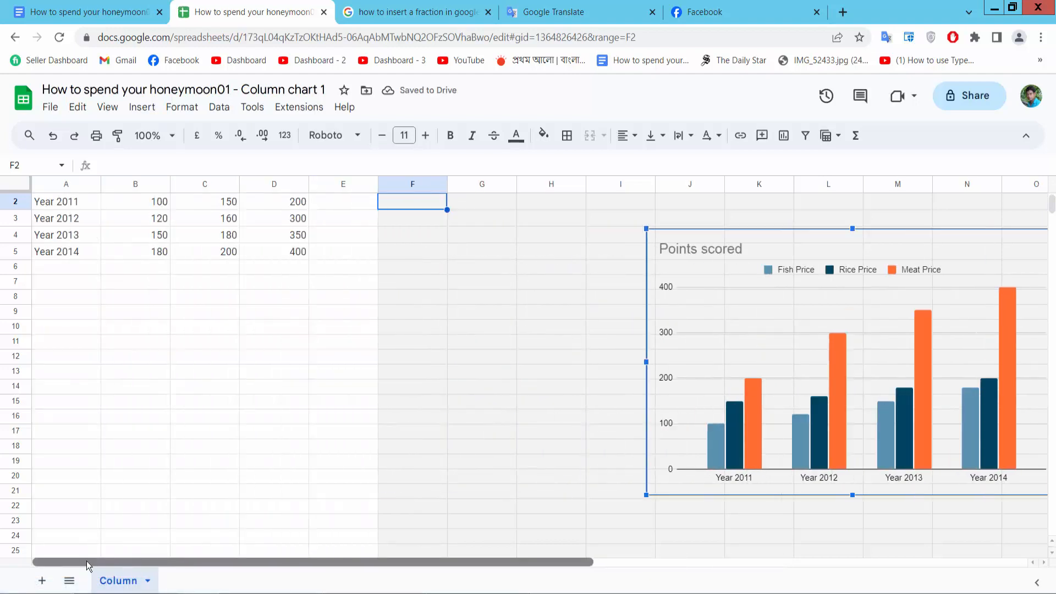
pyautogui.moveTo(647, 243); pyautogui.dragTo(325, 239)
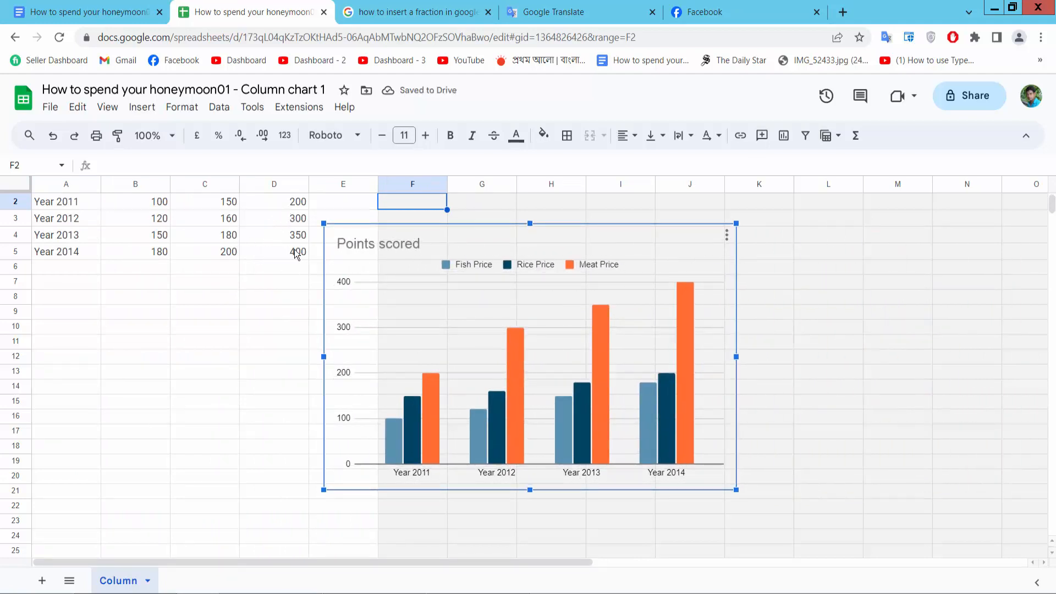
# Set the Year 2014 Meat Price in cell D5 to 320
pyautogui.click(279, 238)
pyautogui.scroll(1, 278, 237)
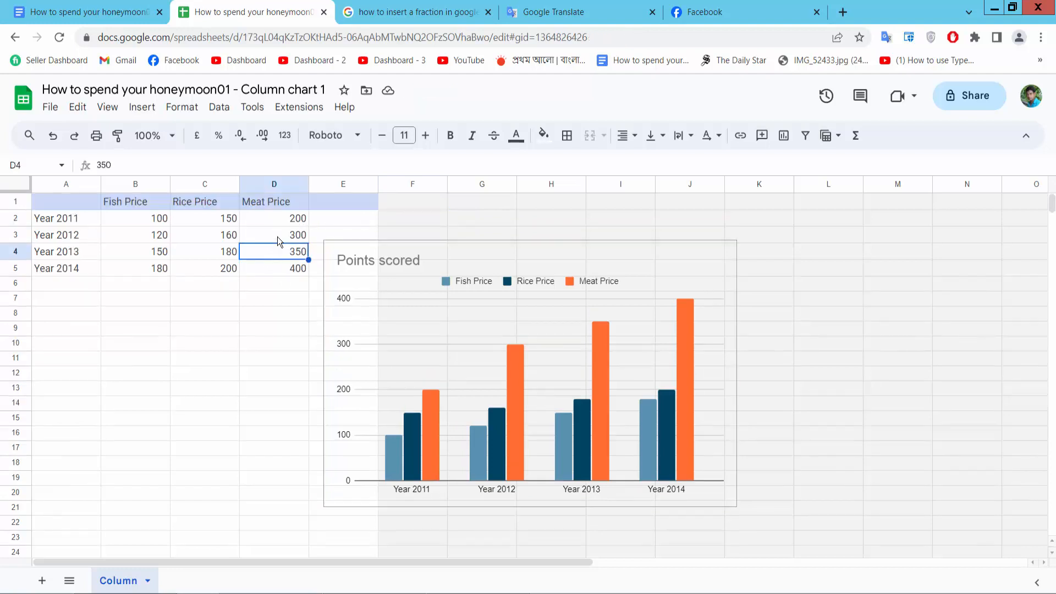
pyautogui.click(282, 217)
pyautogui.click(291, 266)
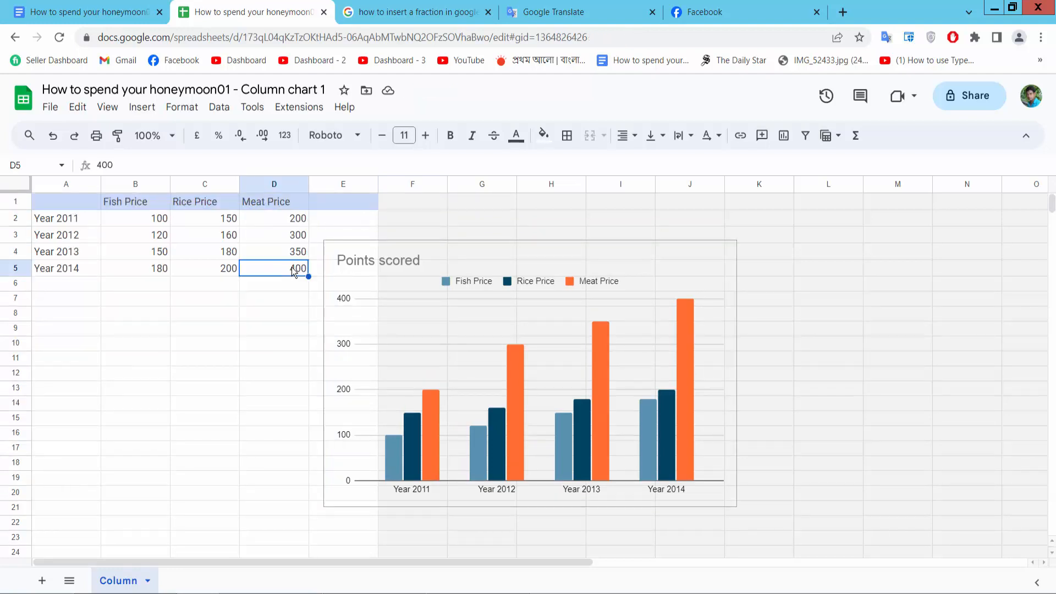
pyautogui.doubleClick(292, 267)
pyautogui.moveTo(290, 267); pyautogui.dragTo(306, 267)
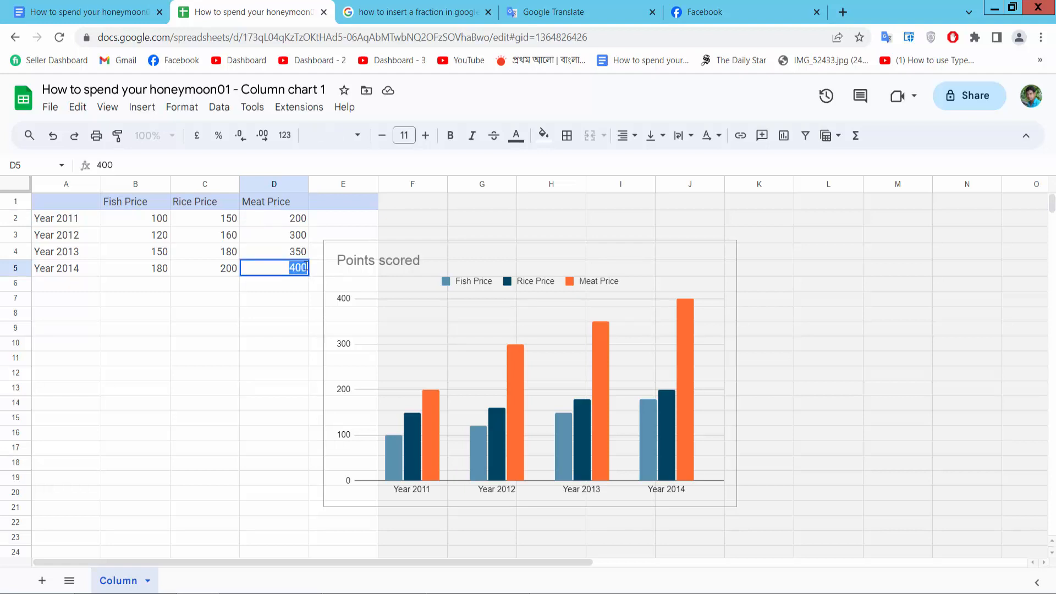
pyautogui.write('320')
pyautogui.press('Return')
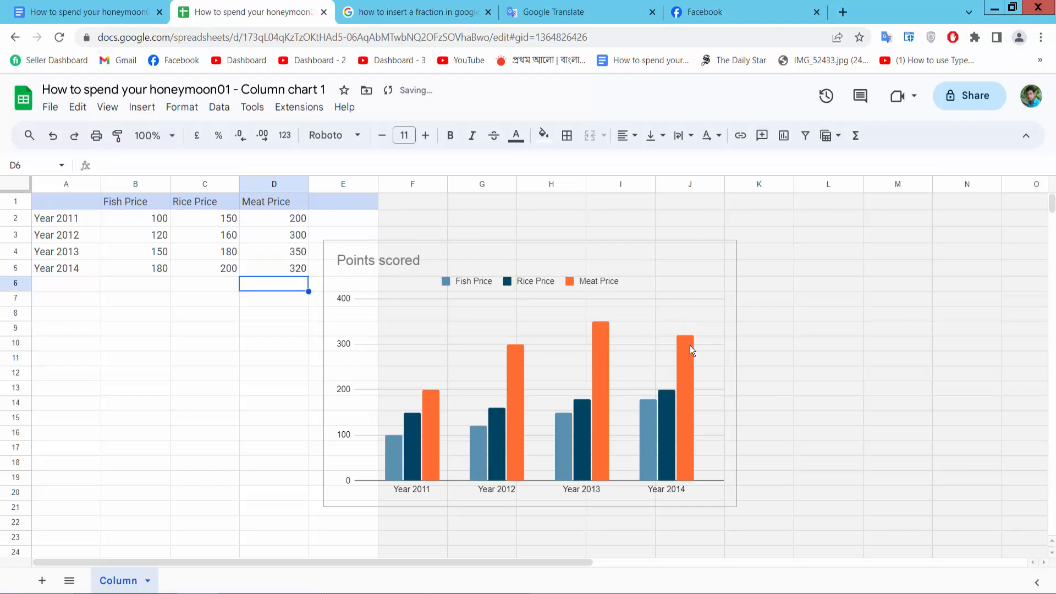
# Set the Year 2013 Meat Price in cell D4 to 250
pyautogui.click(289, 254)
pyautogui.doubleClick(288, 255)
pyautogui.moveTo(289, 251); pyautogui.dragTo(309, 253)
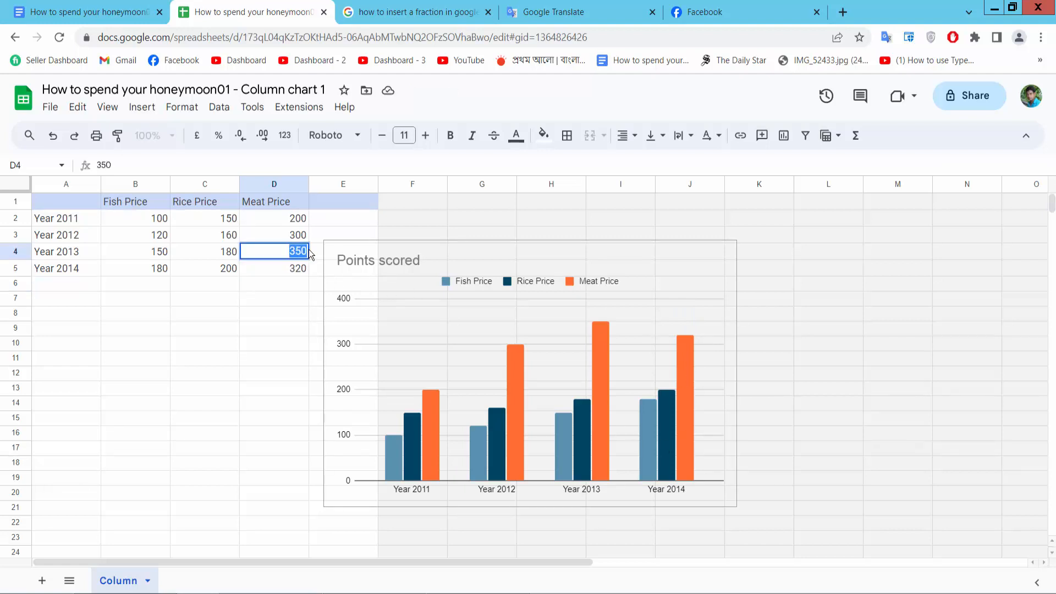
pyautogui.write('250')
pyautogui.press('Return')
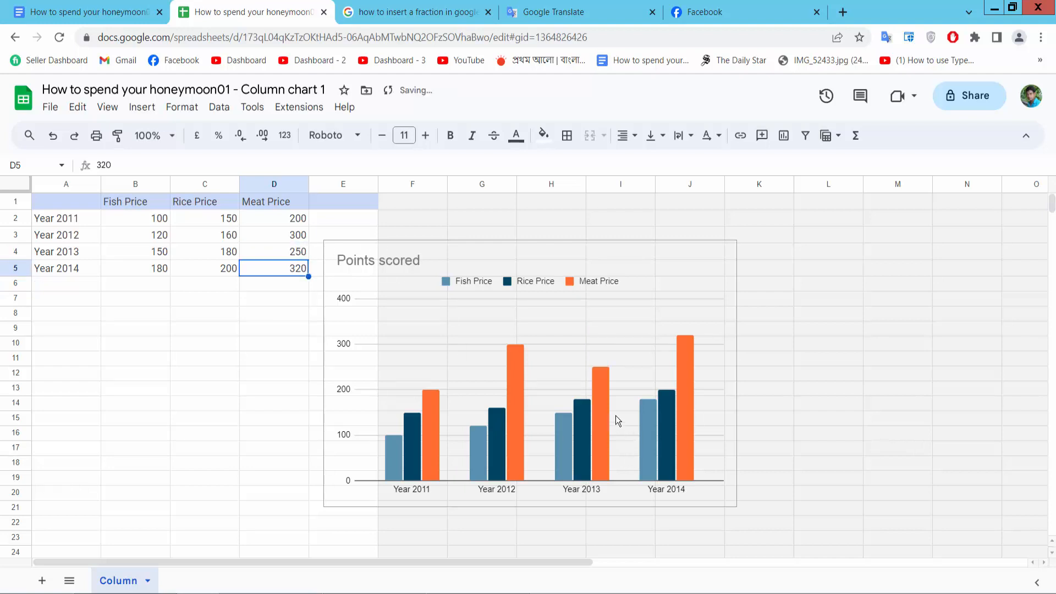
pyautogui.click(147, 236)
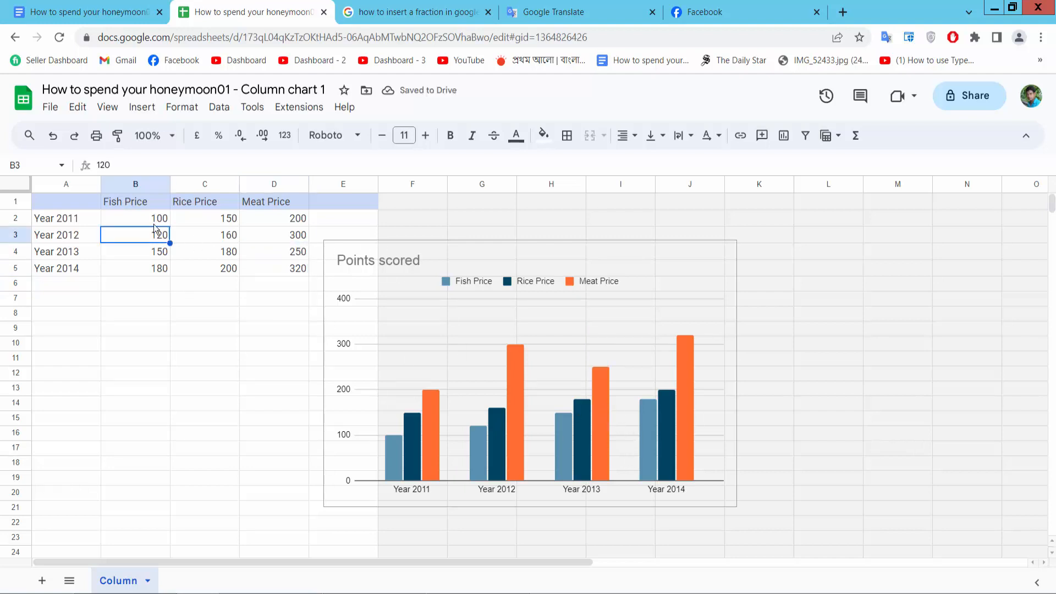
pyautogui.click(153, 223)
pyautogui.click(60, 283)
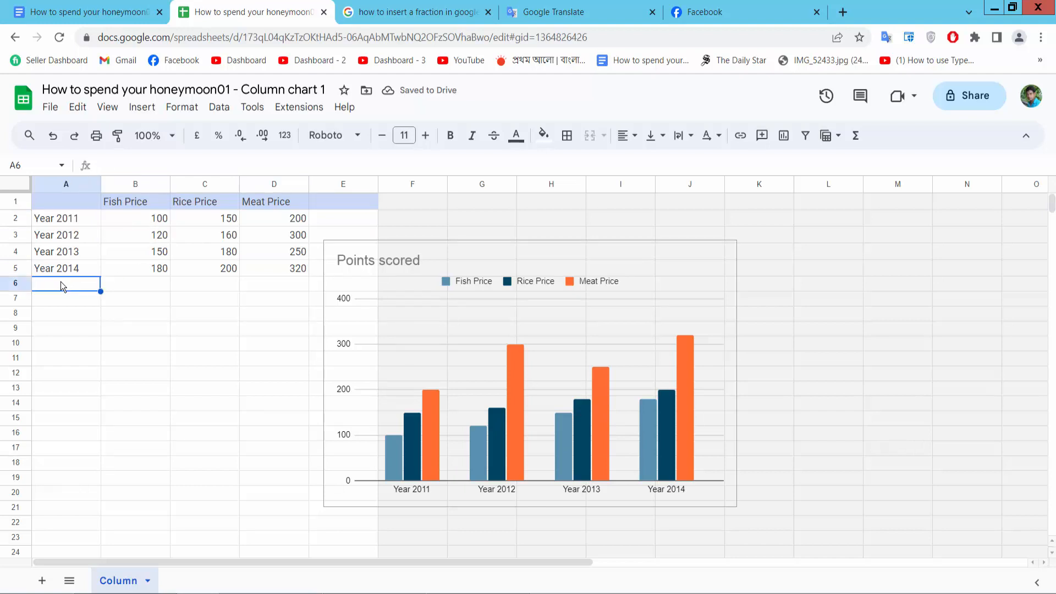
pyautogui.click(340, 204)
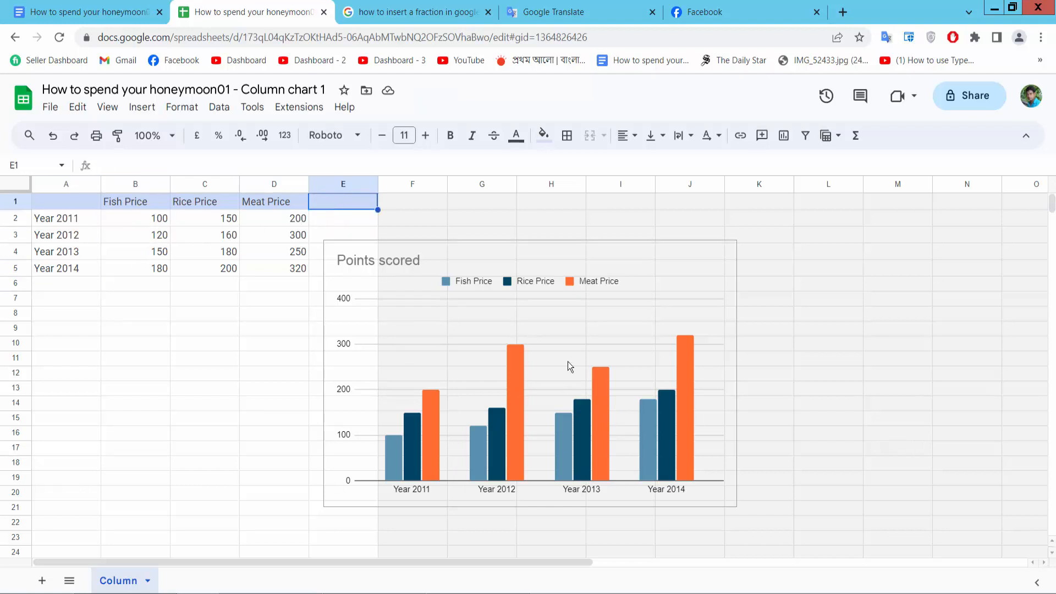
# Open the column chart for editing, look over its setup options and return to the customisation options
pyautogui.click(561, 311)
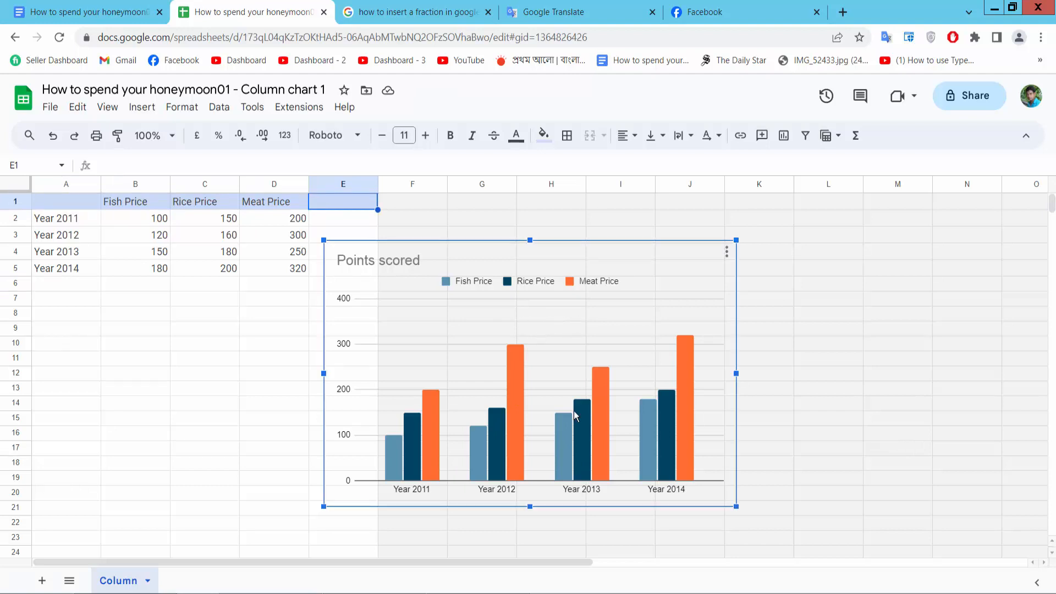
pyautogui.doubleClick(562, 313)
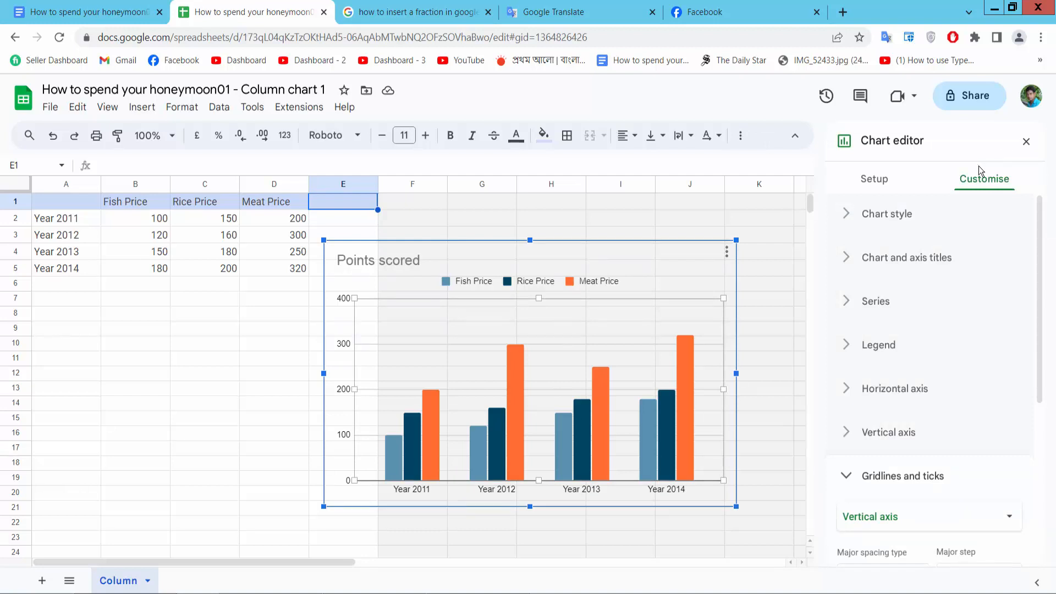
pyautogui.click(881, 178)
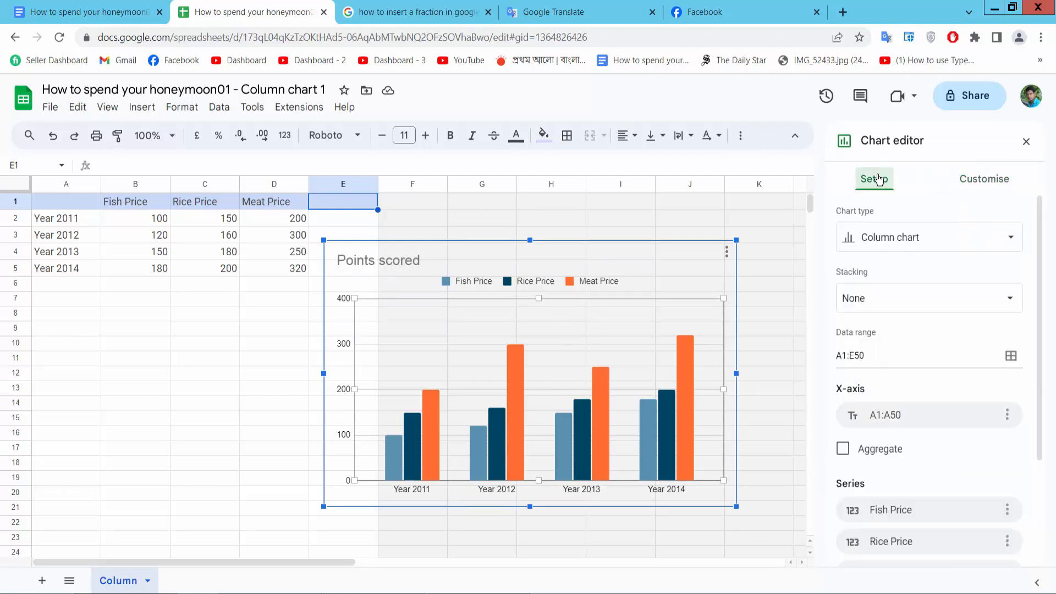
pyautogui.click(982, 182)
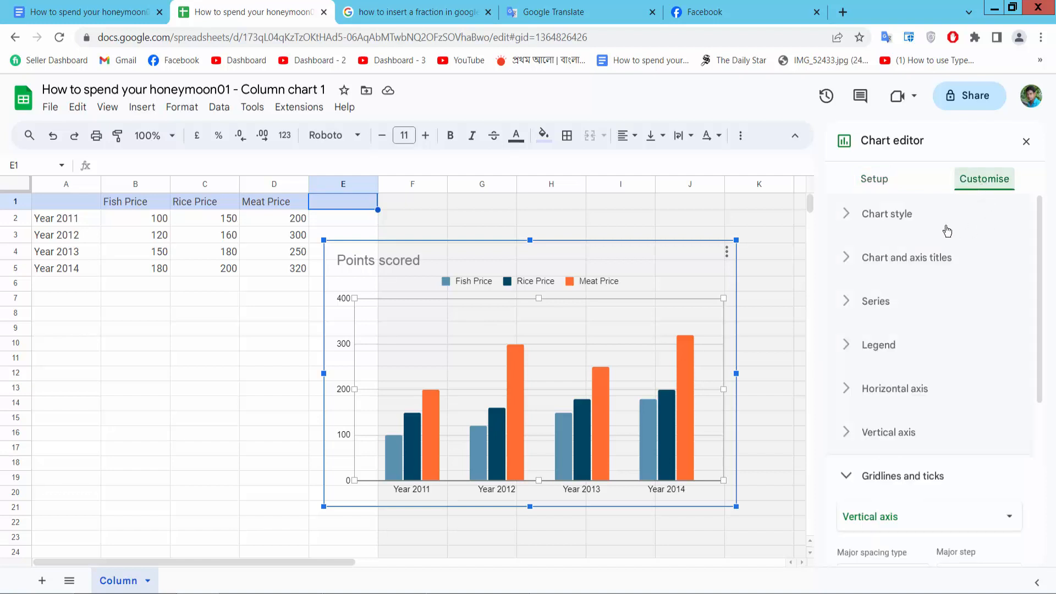
# Try a grey background colour in the chart style settings
pyautogui.click(894, 217)
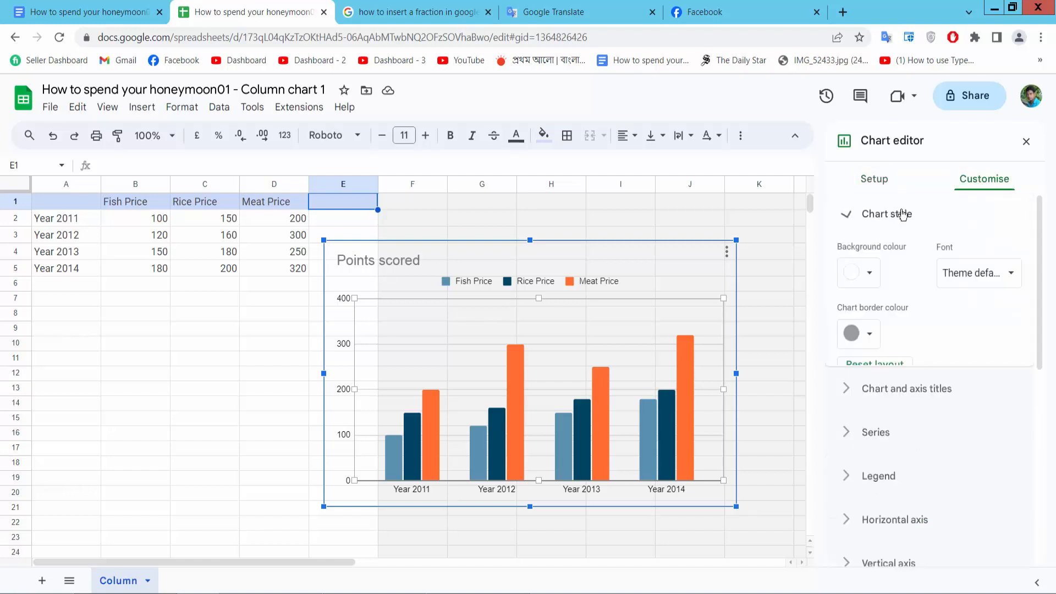
pyautogui.scroll(-1, 920, 213)
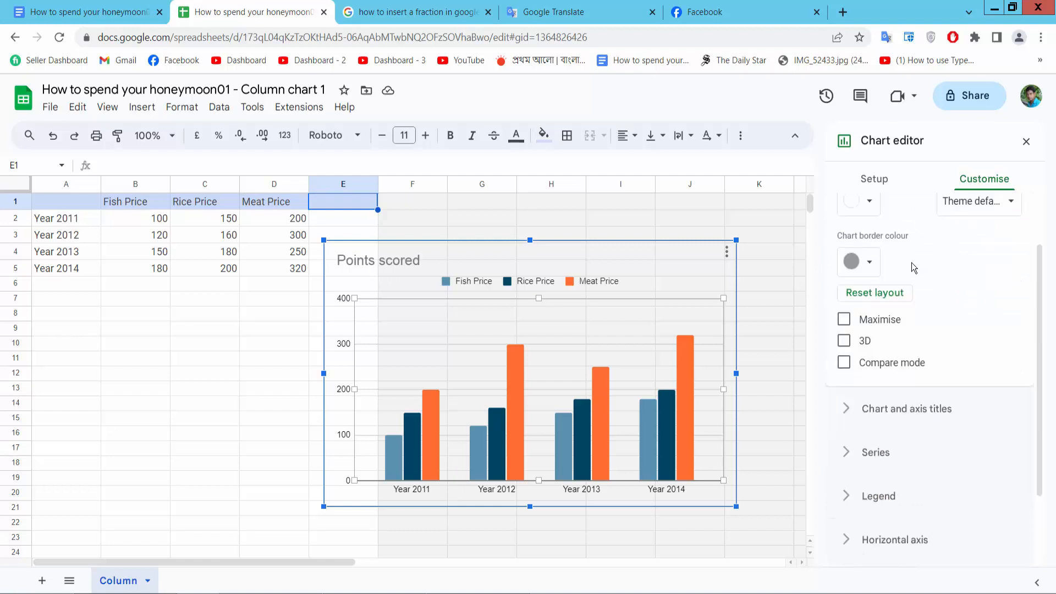
pyautogui.scroll(1, 912, 262)
pyautogui.click(870, 272)
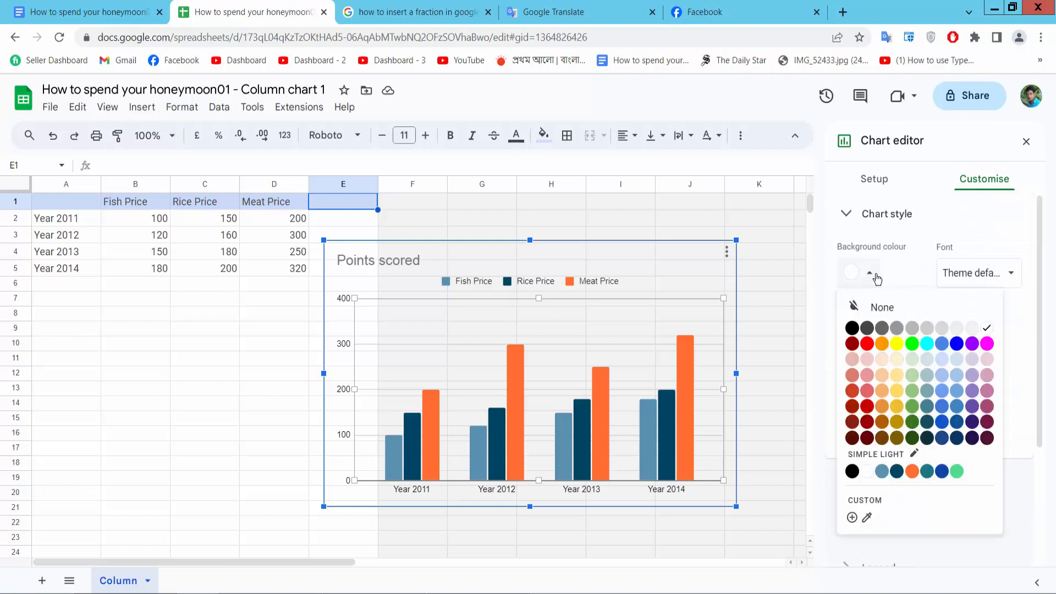
pyautogui.click(897, 328)
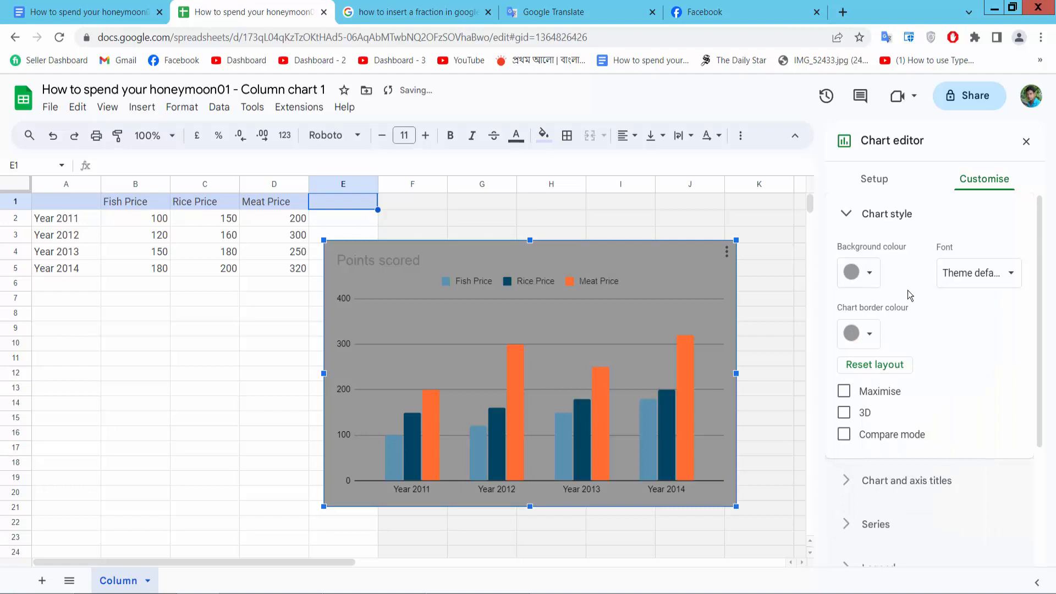
# Set the chart's background colour to None and its border colour to green
pyautogui.click(870, 275)
pyautogui.click(910, 309)
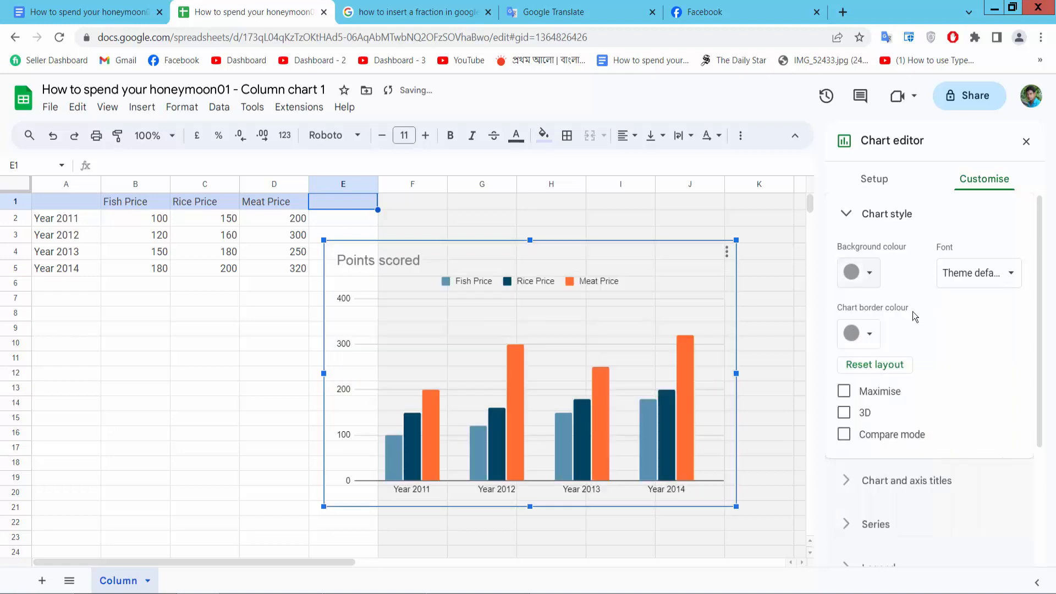
pyautogui.click(870, 336)
pyautogui.click(912, 404)
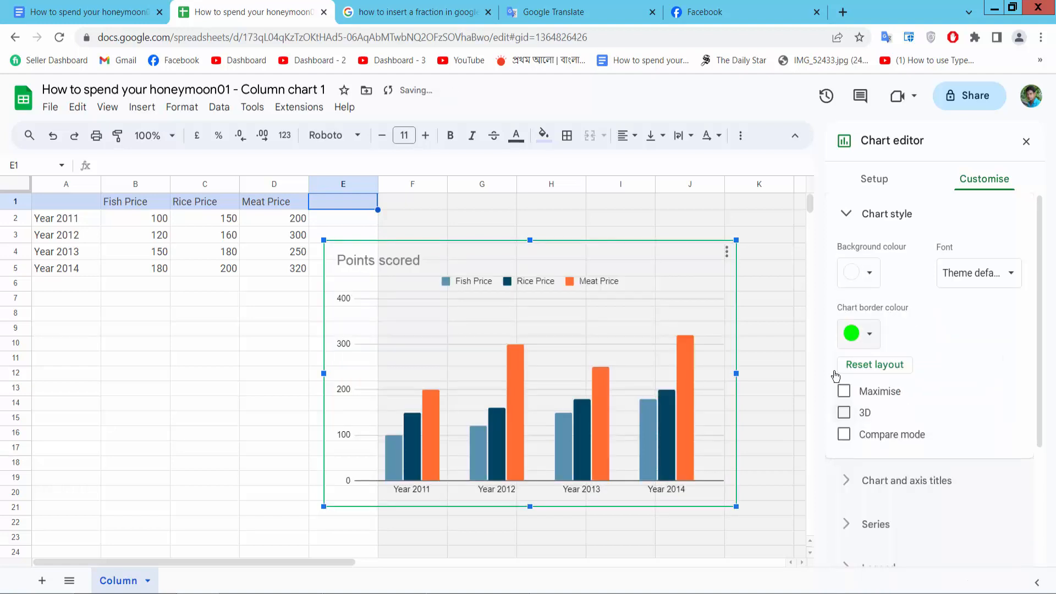
# Centre the Points scored title above the chart
pyautogui.scroll(-3, 963, 308)
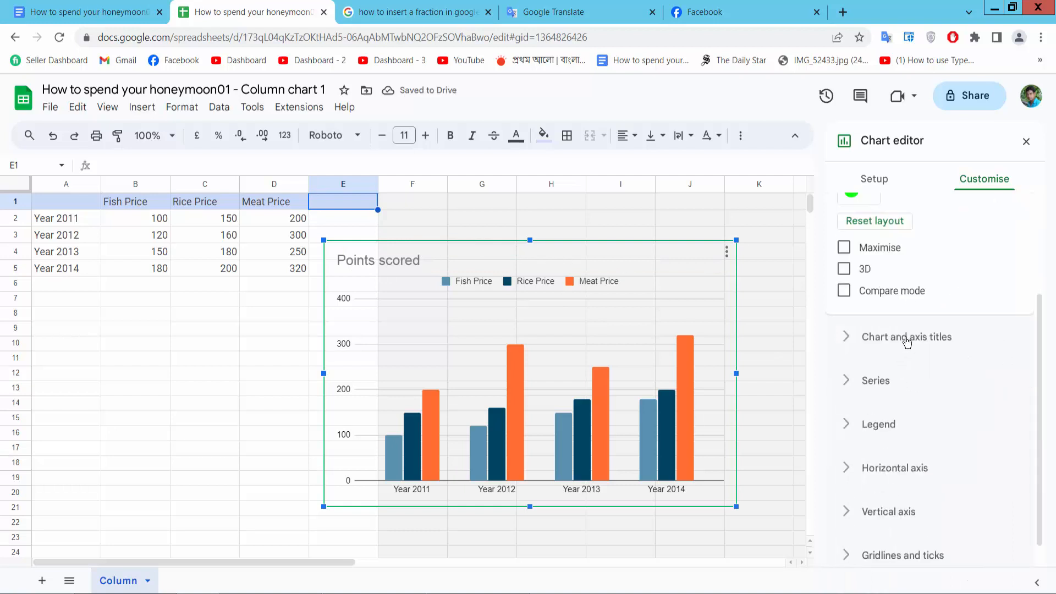
pyautogui.click(904, 337)
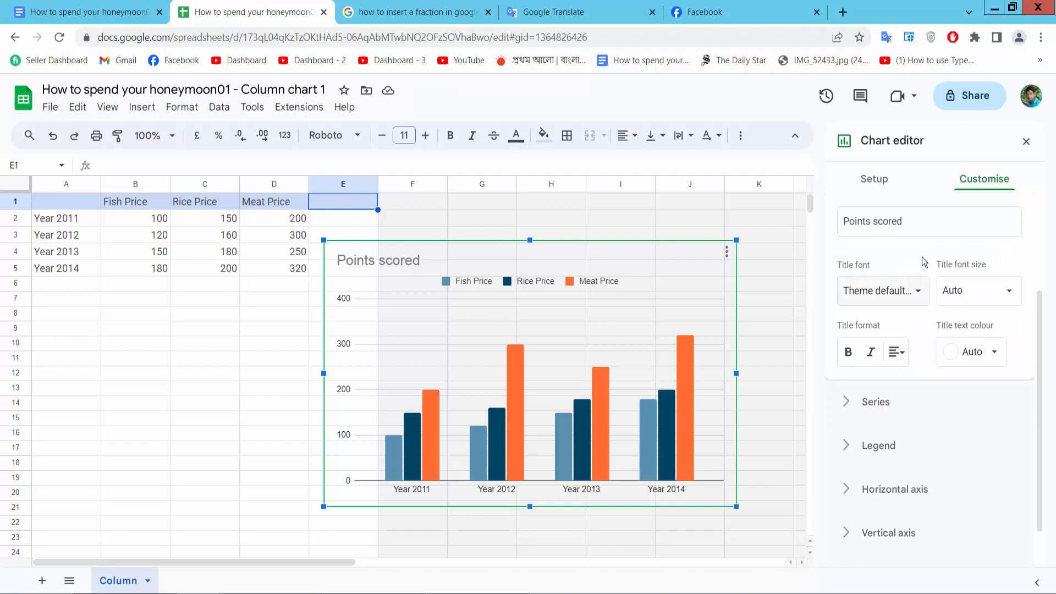
pyautogui.click(902, 353)
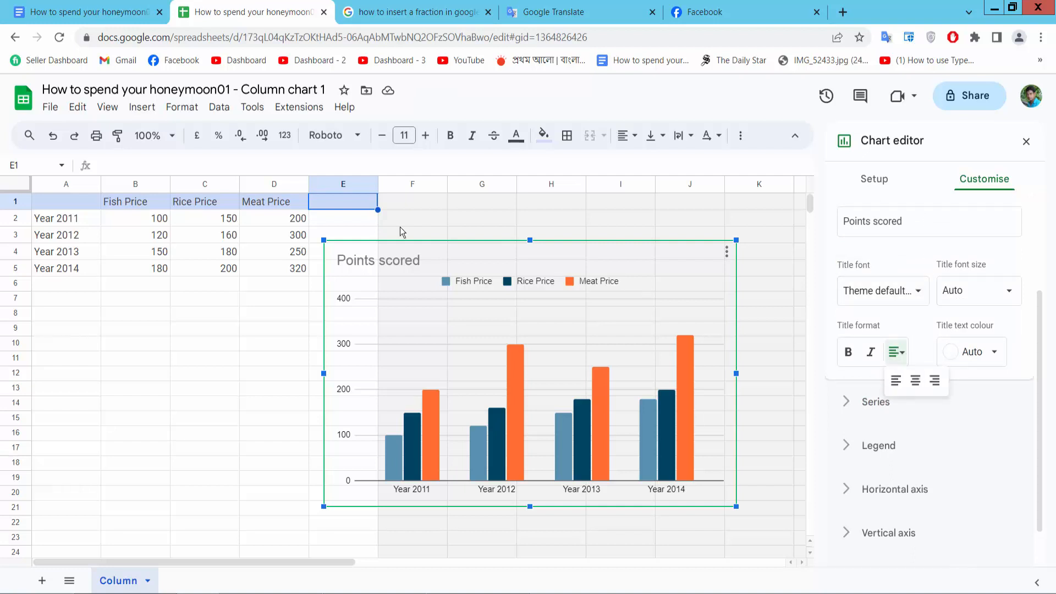
pyautogui.click(916, 383)
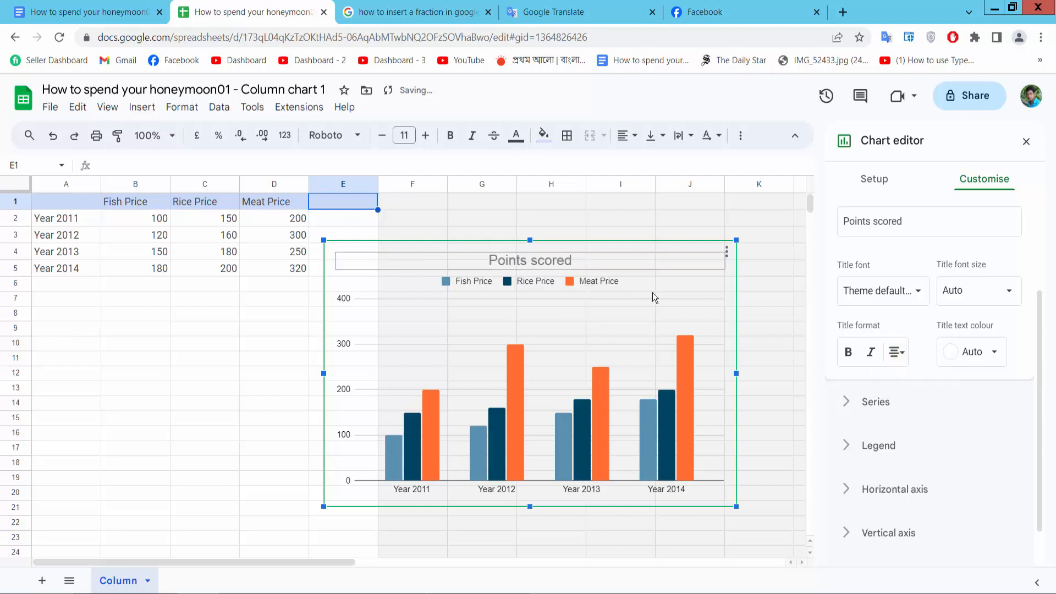
# Format the chart title with black text, bold and italic
pyautogui.click(993, 362)
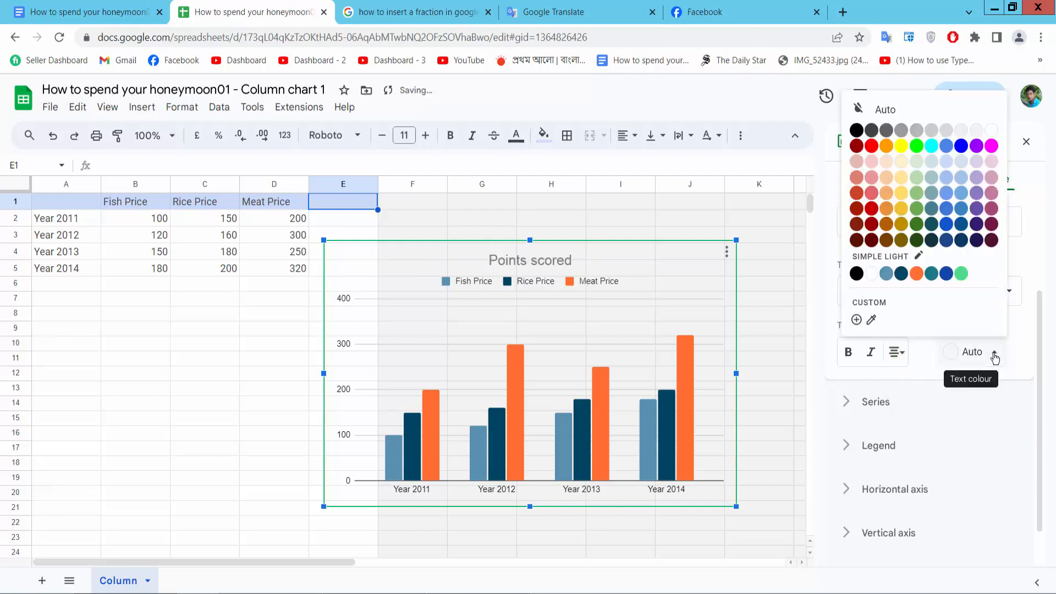
pyautogui.click(857, 275)
pyautogui.click(848, 352)
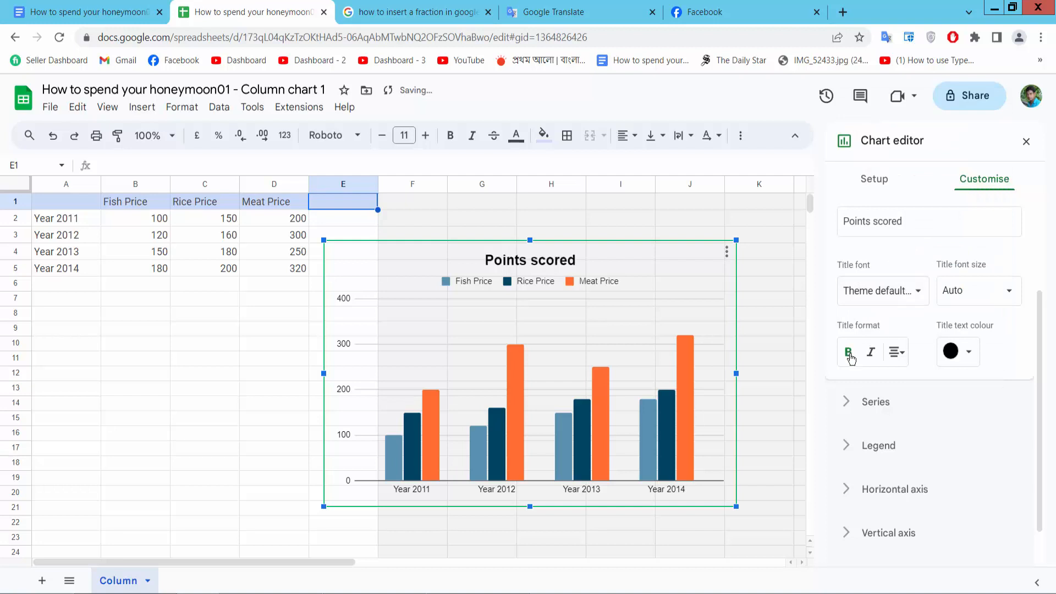
pyautogui.click(871, 355)
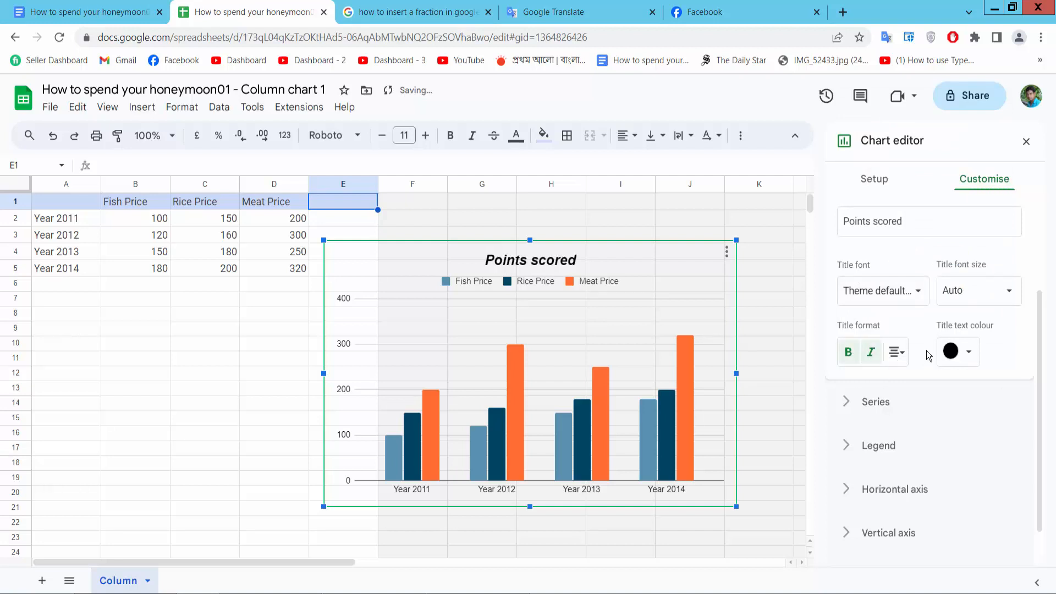
# Open the chart's series settings and choose the Fish Price series for formatting
pyautogui.scroll(-1, 992, 308)
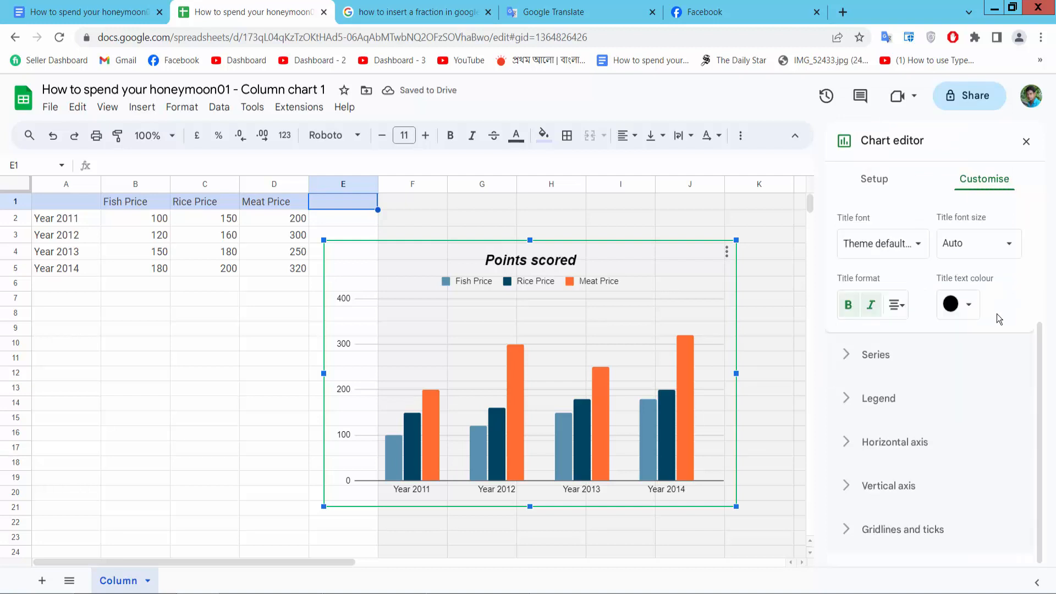
pyautogui.click(876, 356)
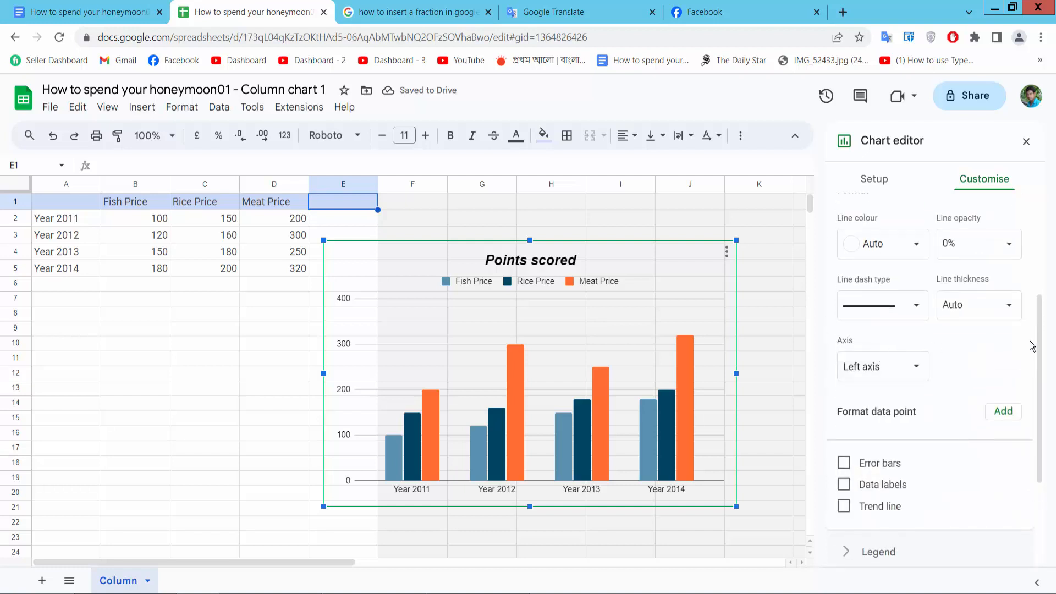
pyautogui.scroll(3, 999, 343)
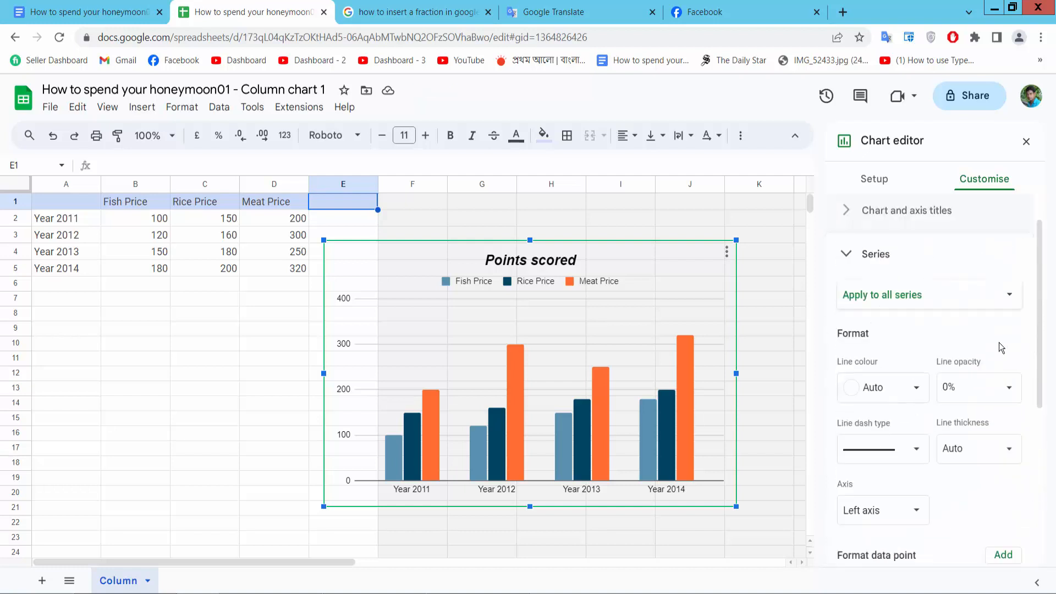
pyautogui.click(933, 304)
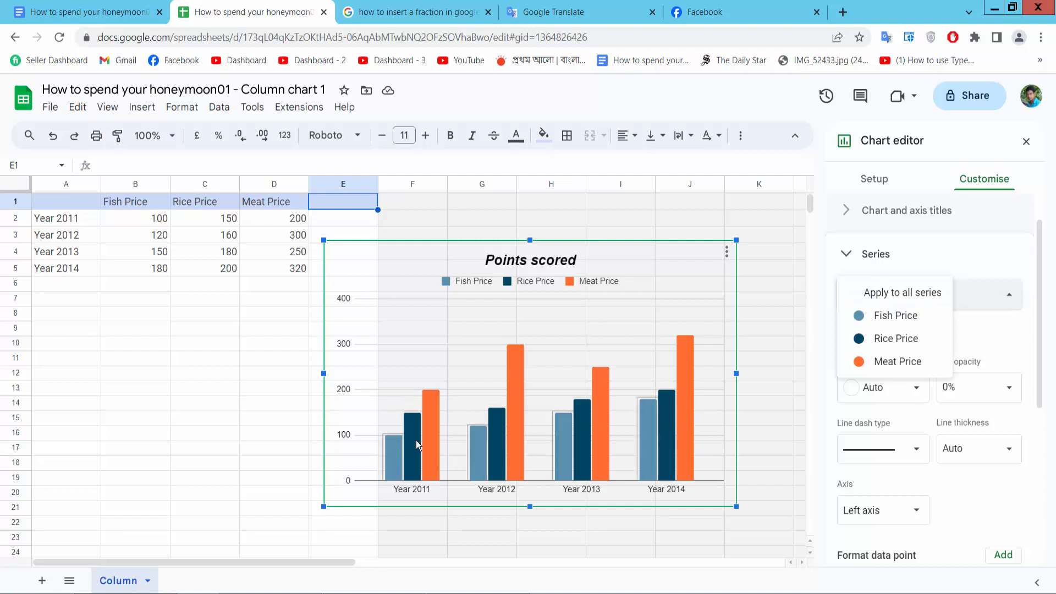
pyautogui.click(884, 317)
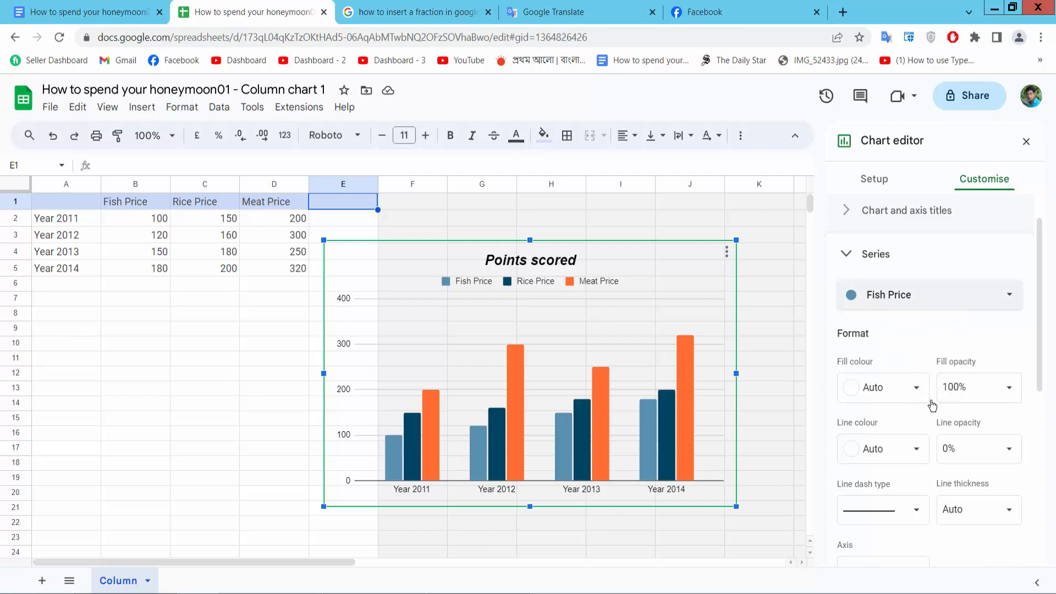
# Try a green line colour on the Fish Price series and reset it to Auto
pyautogui.scroll(-1, 916, 333)
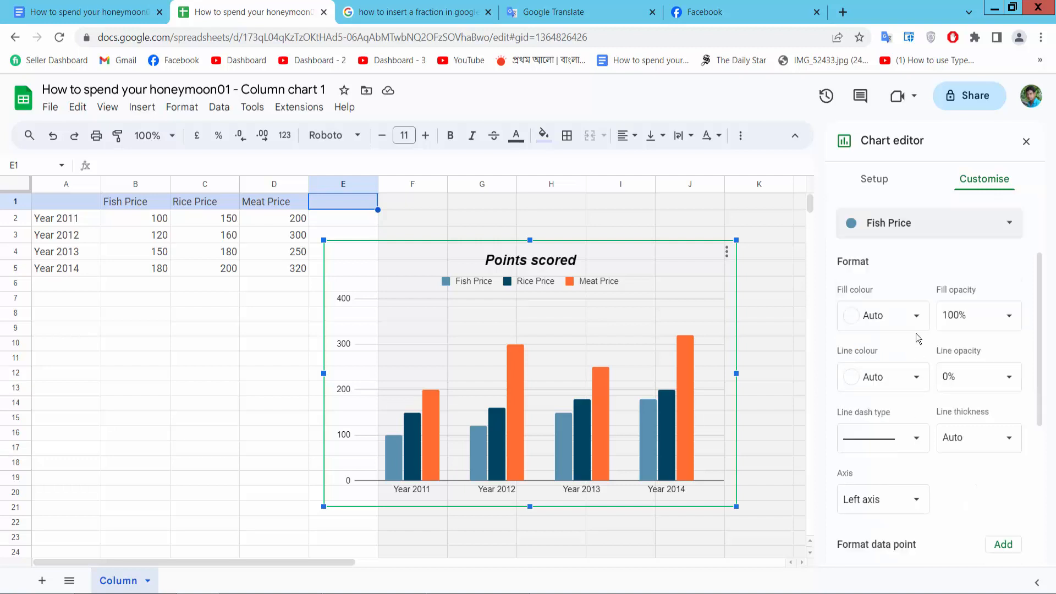
pyautogui.click(919, 379)
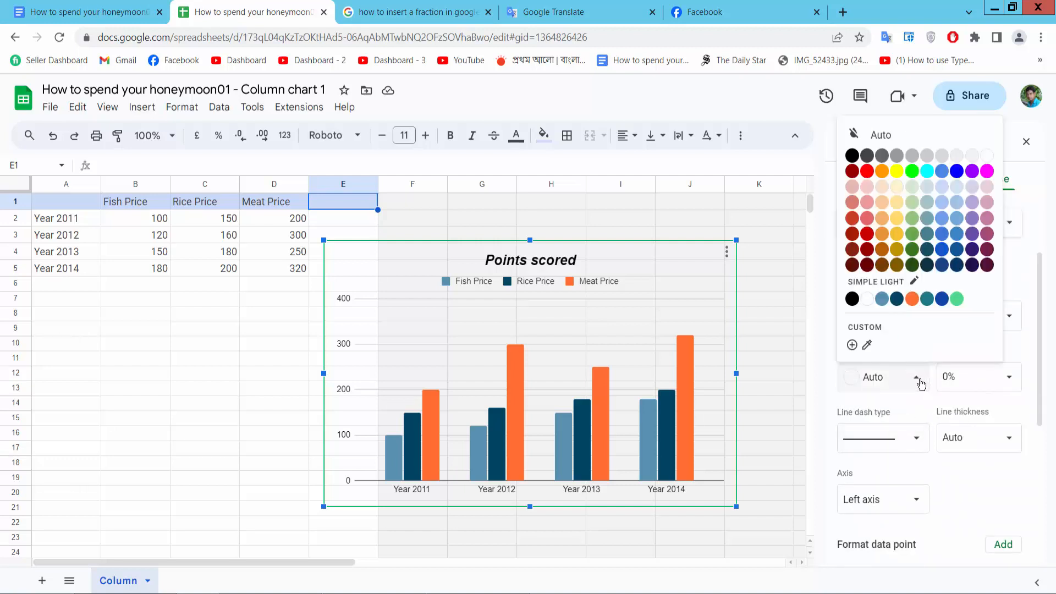
pyautogui.click(958, 300)
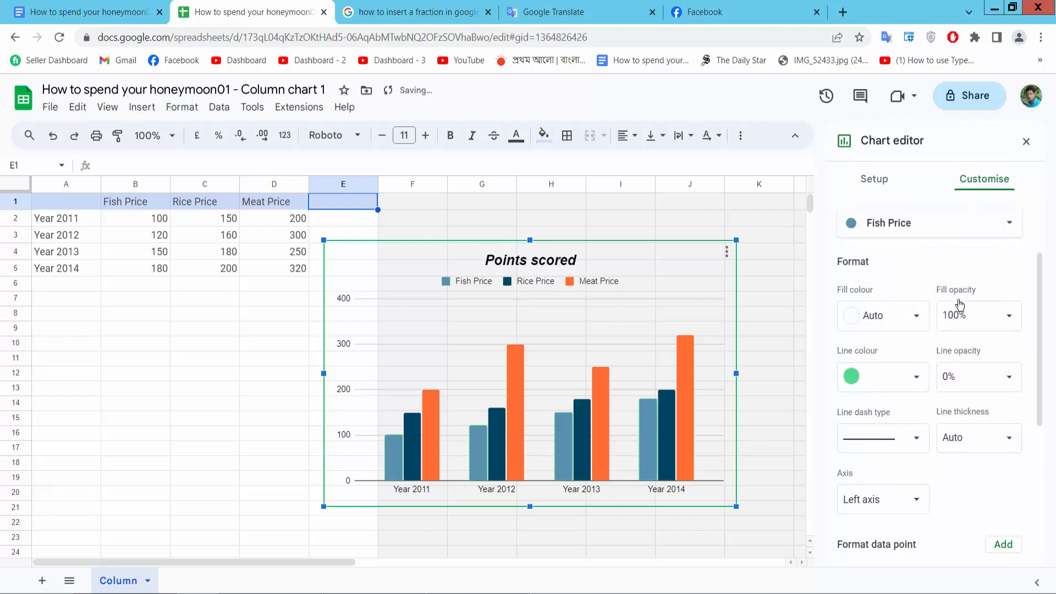
pyautogui.click(917, 378)
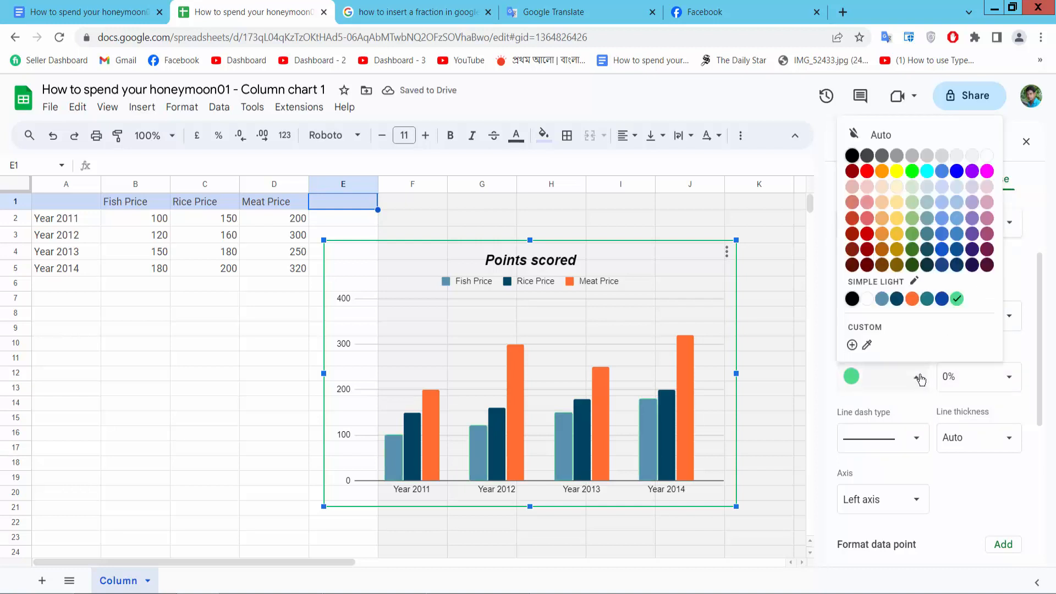
pyautogui.click(872, 135)
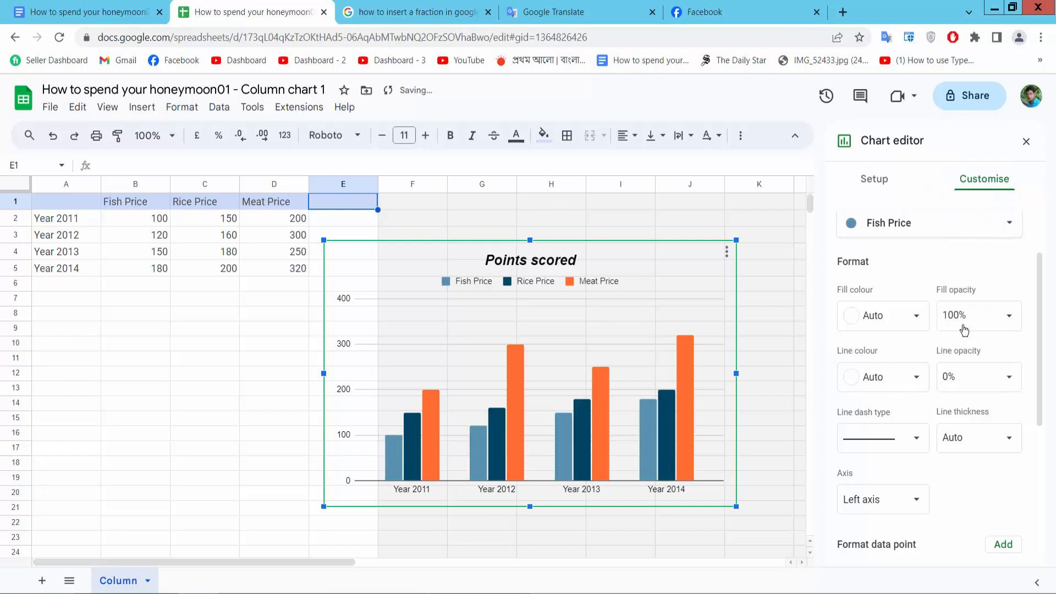
# Set the fill colour of the Fish Price columns to the light green theme colour
pyautogui.scroll(-2, 950, 377)
pyautogui.scroll(2, 955, 407)
pyautogui.click(917, 316)
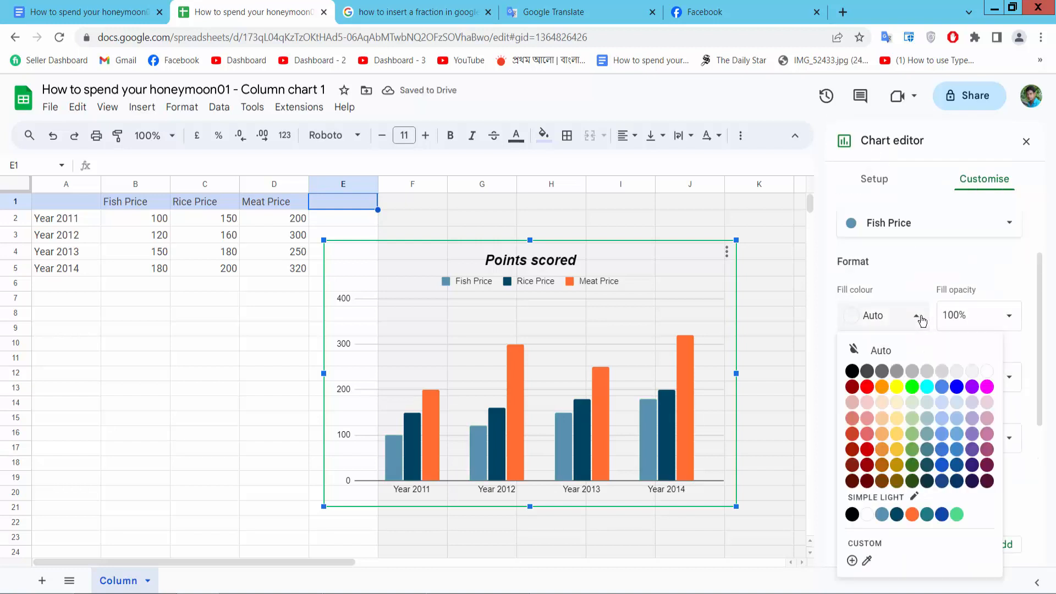
pyautogui.click(957, 514)
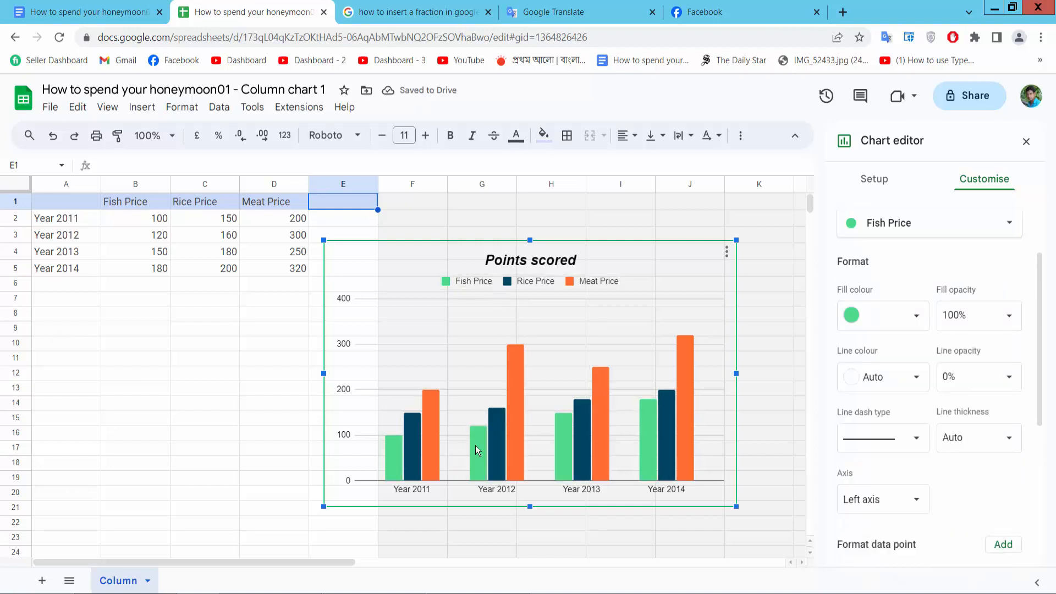
# Set the fill colour of the Rice Price series to magenta
pyautogui.scroll(2, 928, 315)
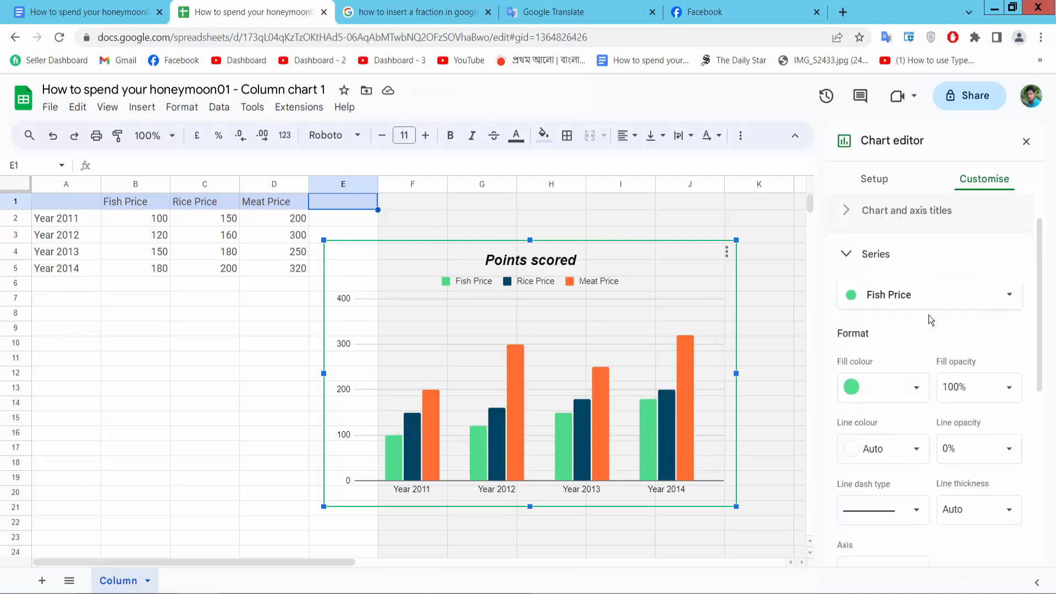
pyautogui.click(918, 301)
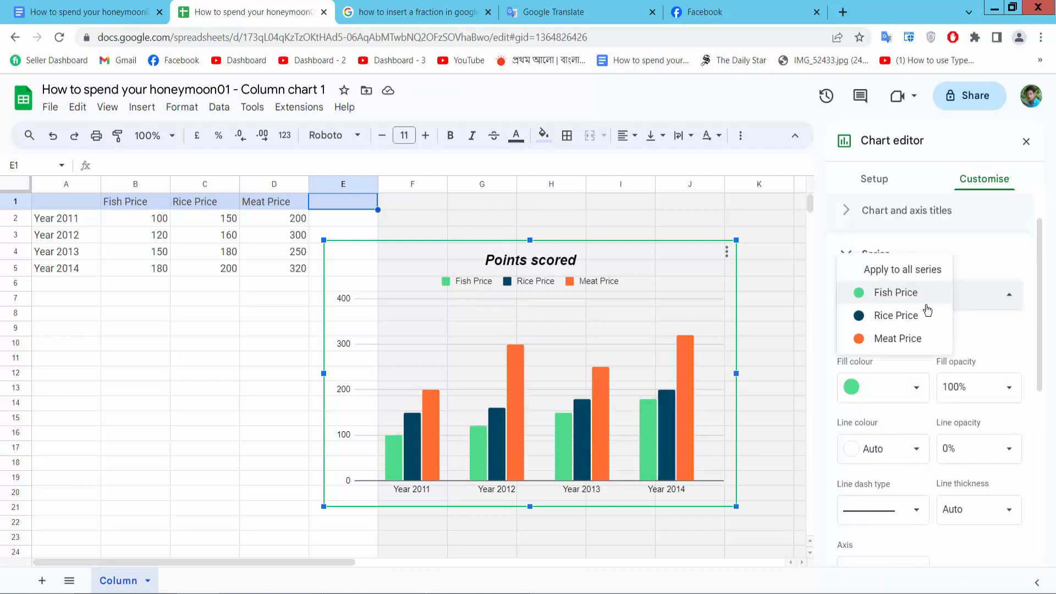
pyautogui.click(896, 315)
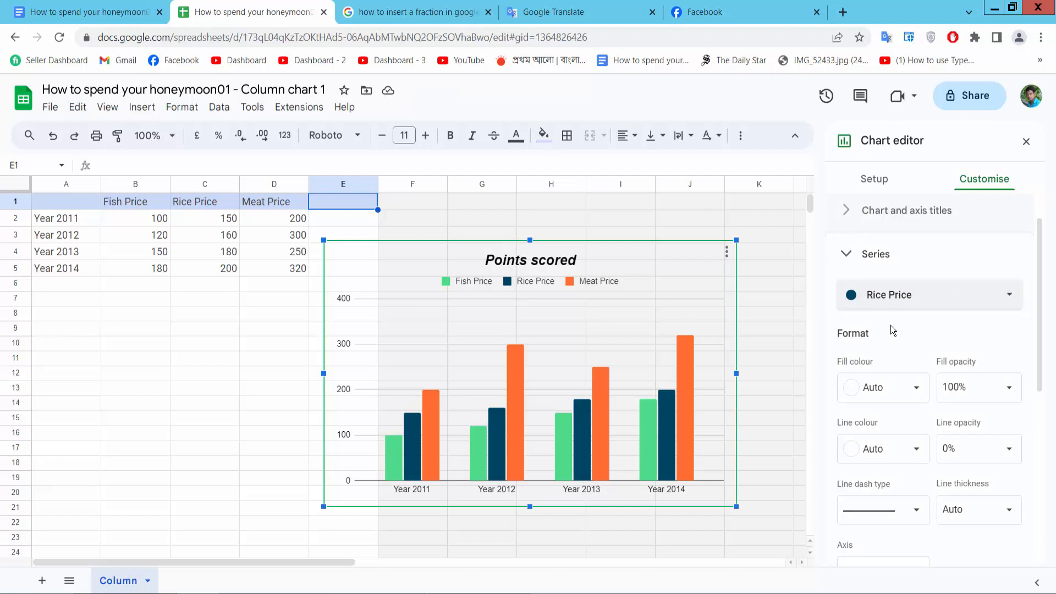
pyautogui.click(910, 389)
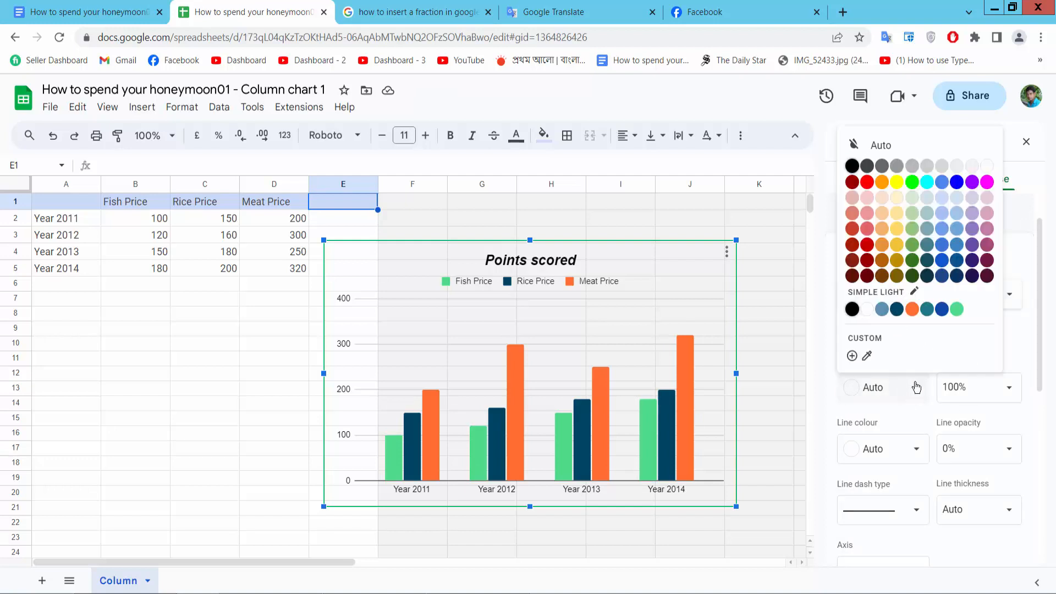
pyautogui.click(987, 182)
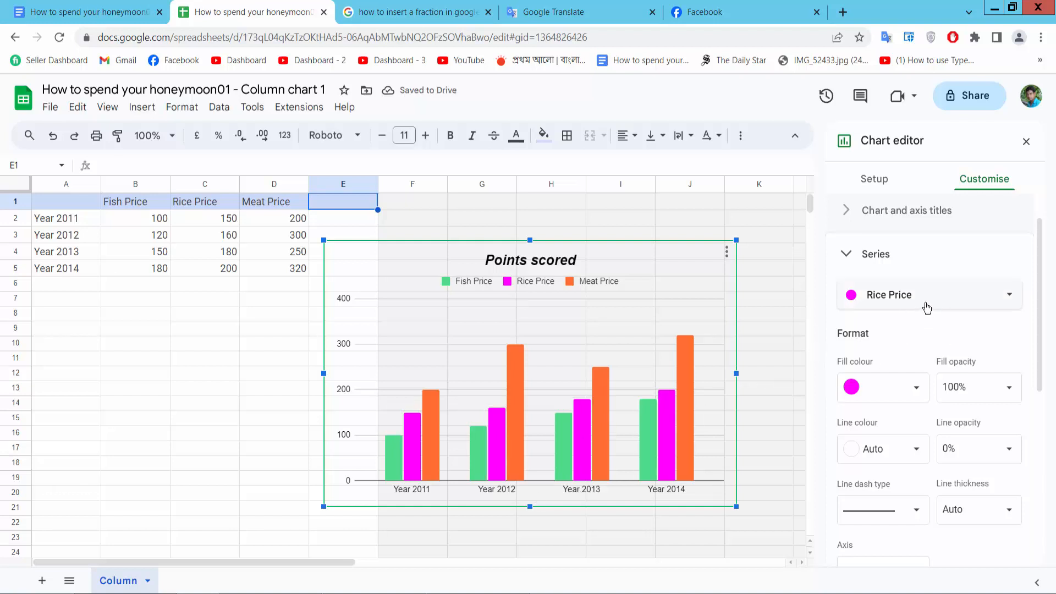
# Try the Bottom and Right positions for the chart legend and return it to Top
pyautogui.scroll(-4, 926, 308)
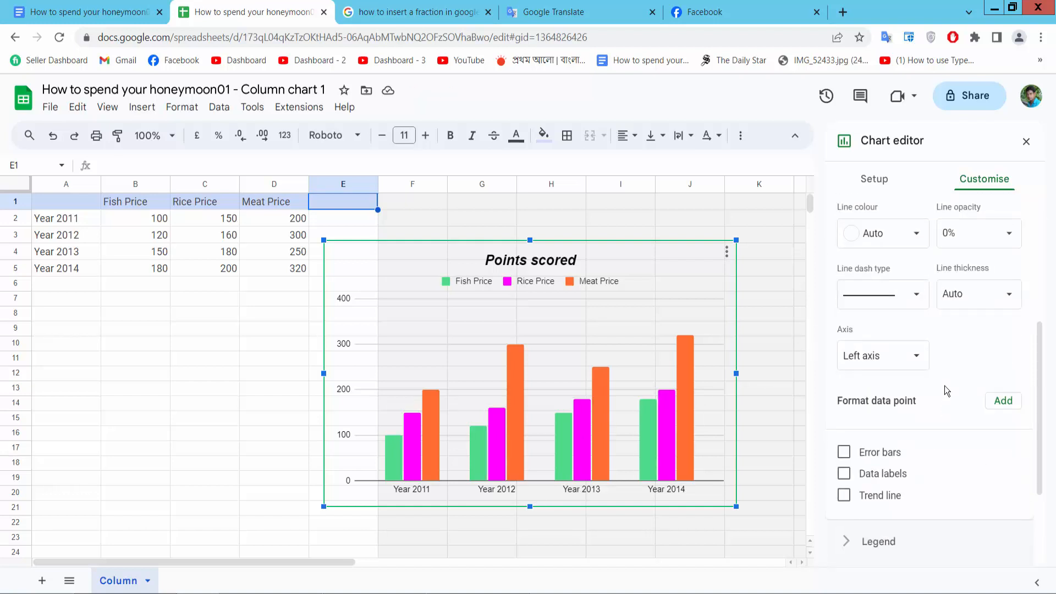
pyautogui.scroll(-3, 945, 388)
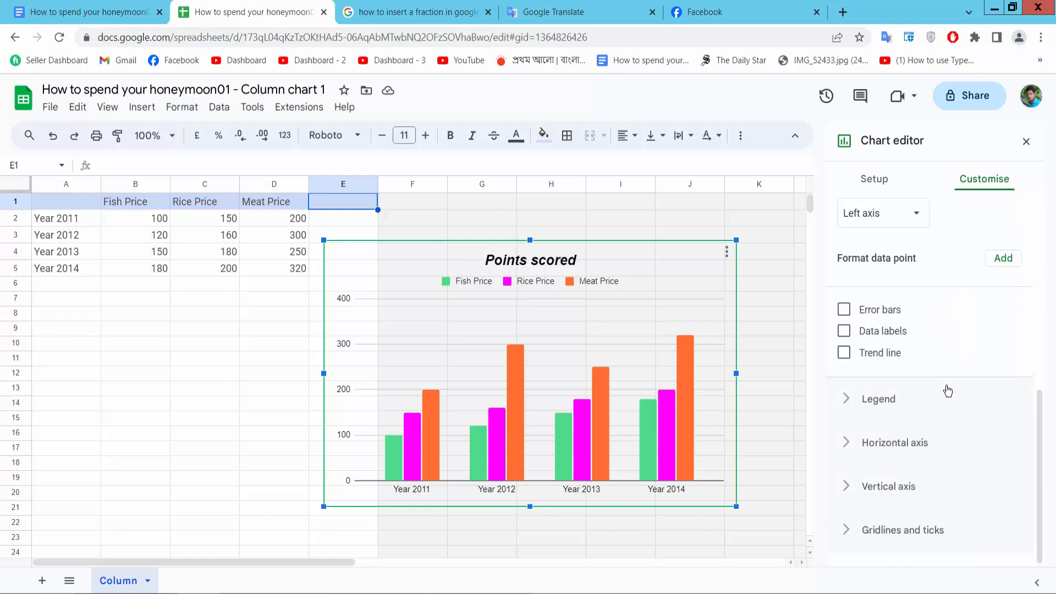
pyautogui.click(886, 400)
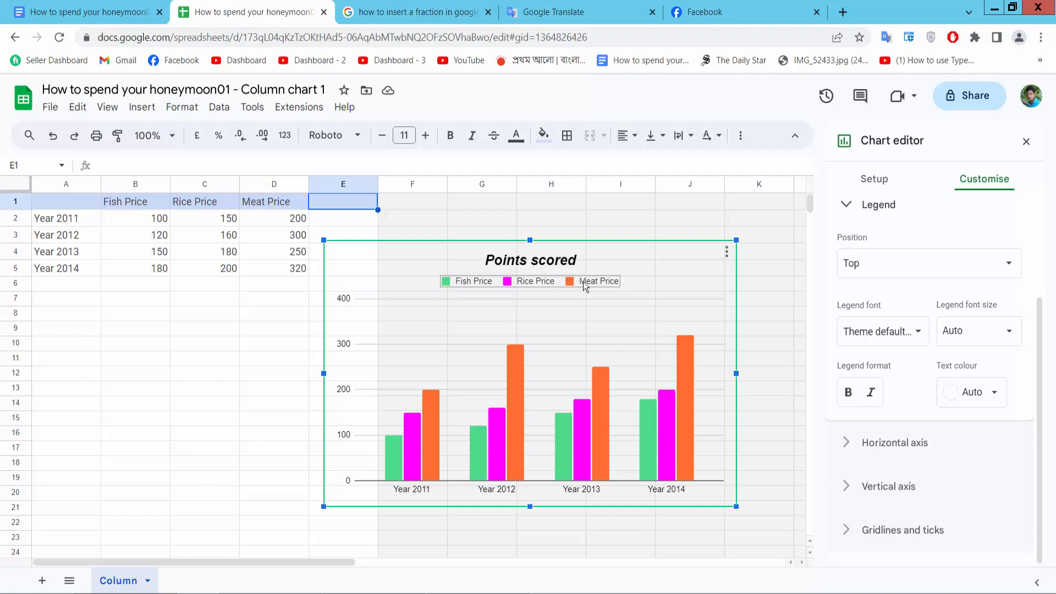
pyautogui.click(907, 268)
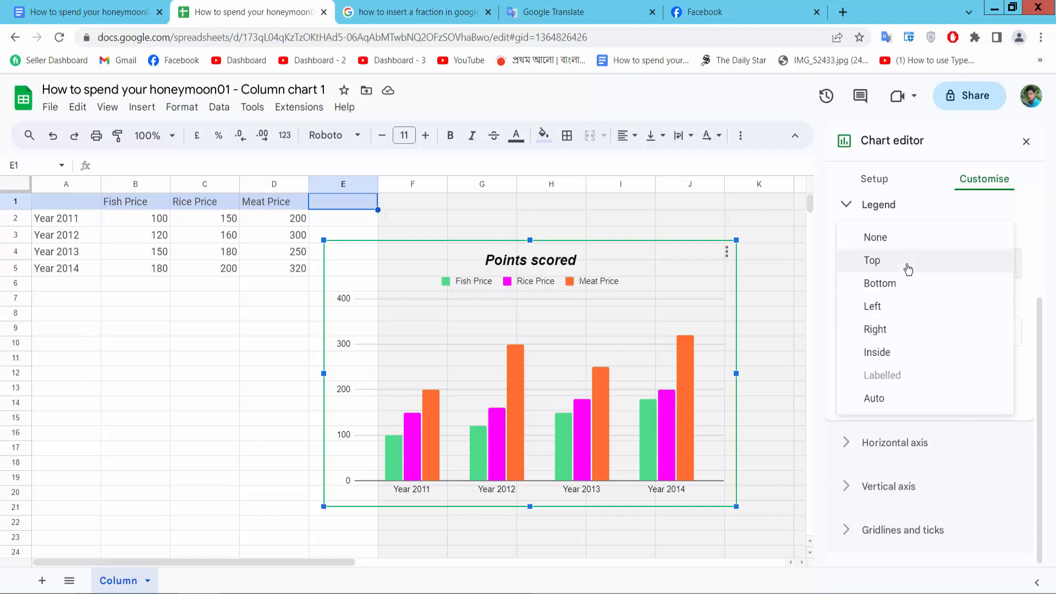
pyautogui.click(881, 285)
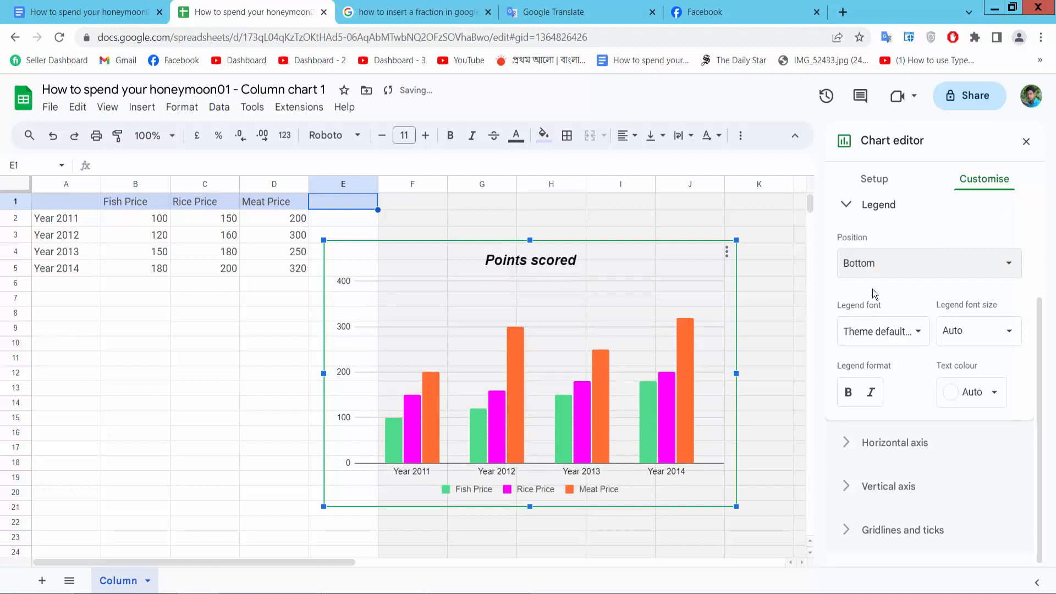
pyautogui.click(913, 269)
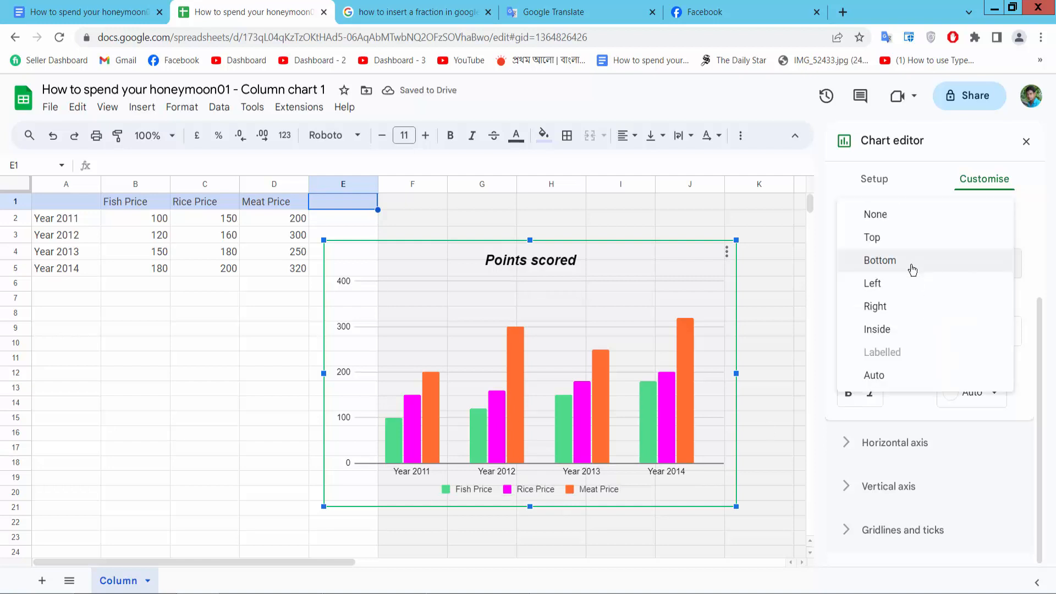
pyautogui.click(879, 306)
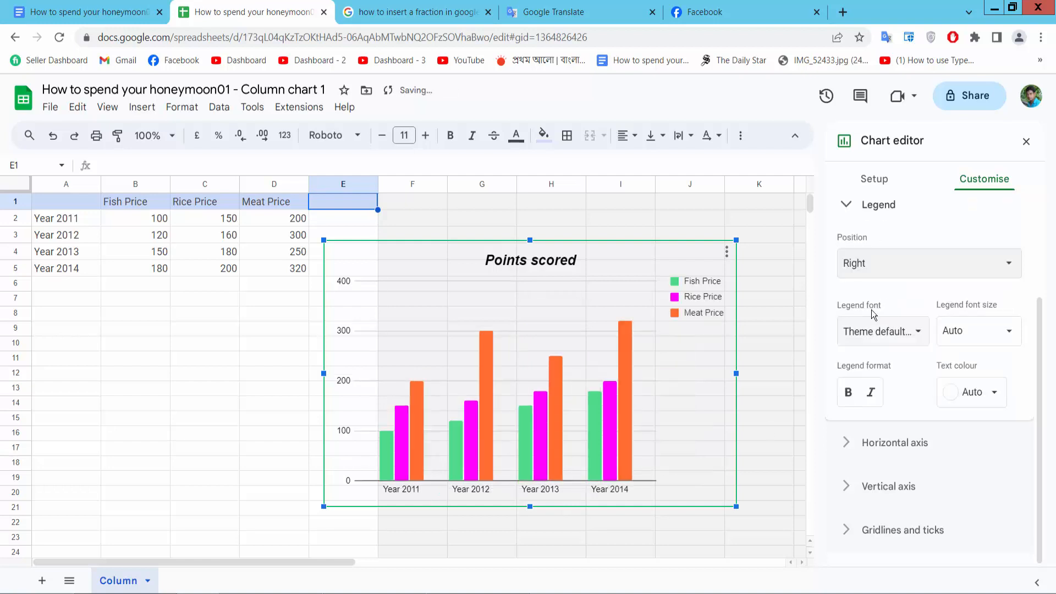
pyautogui.click(942, 272)
pyautogui.click(886, 191)
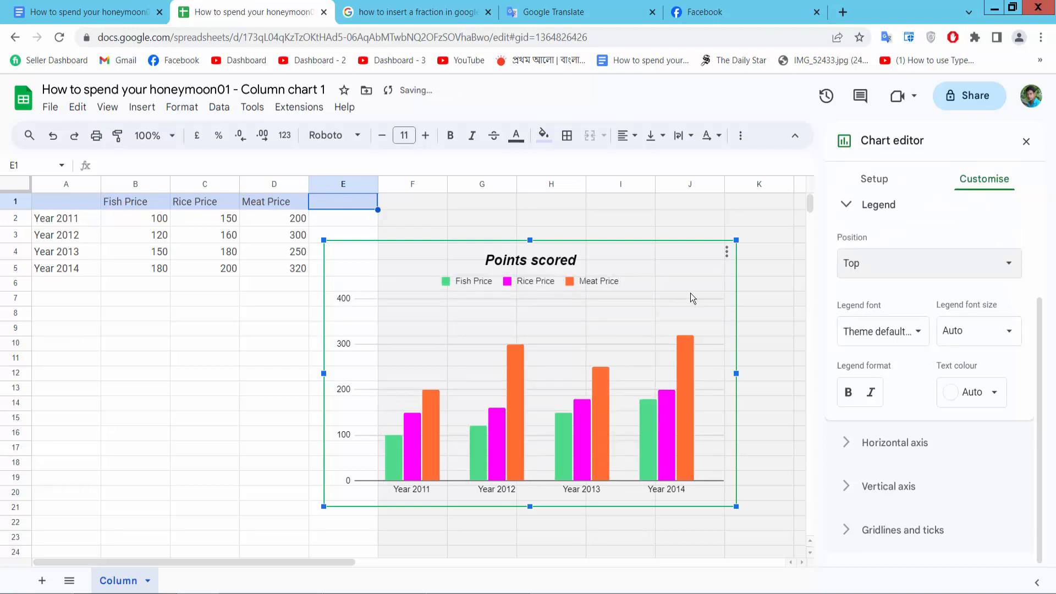
# Format the horizontal axis labels as bold and italic
pyautogui.click(890, 445)
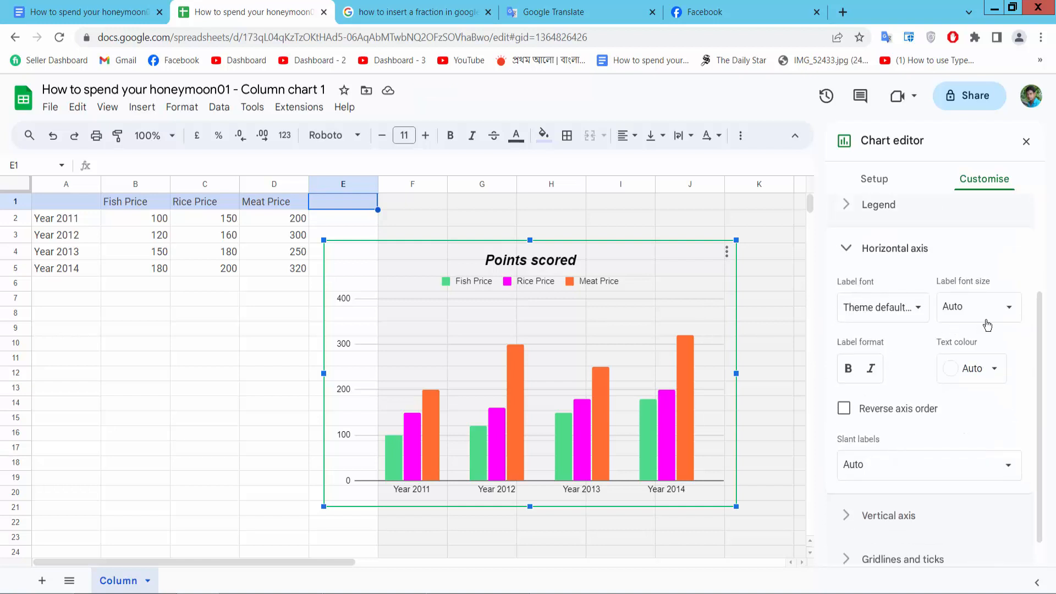
pyautogui.click(1008, 307)
pyautogui.click(1009, 308)
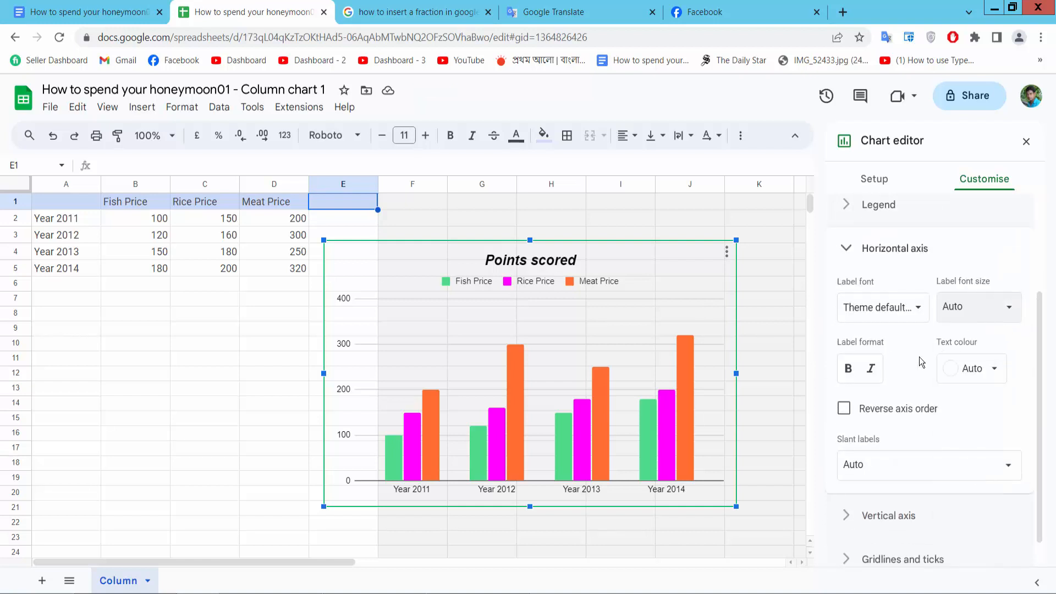
pyautogui.click(848, 370)
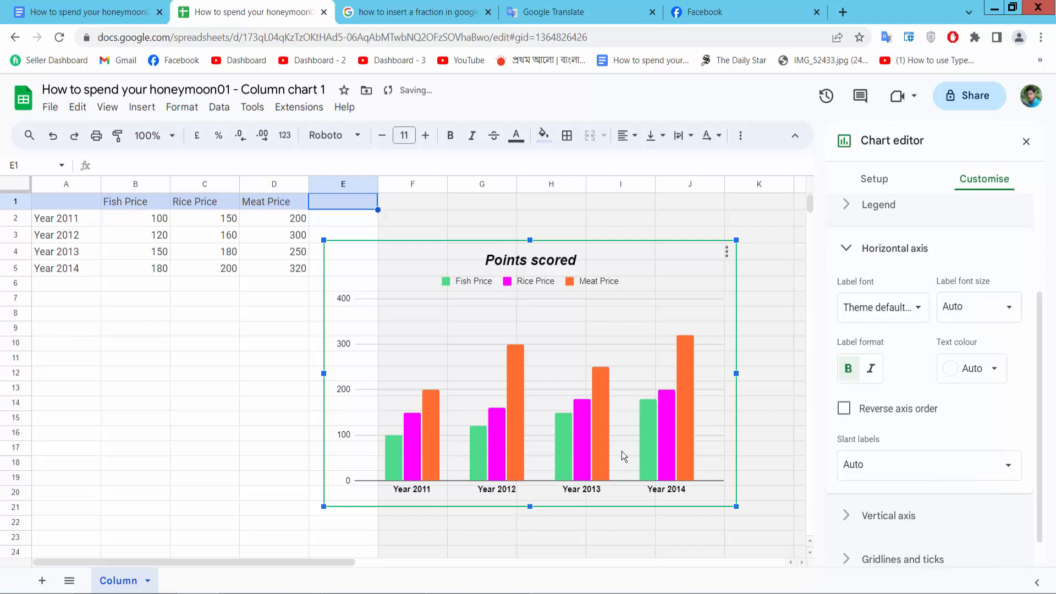
pyautogui.click(873, 371)
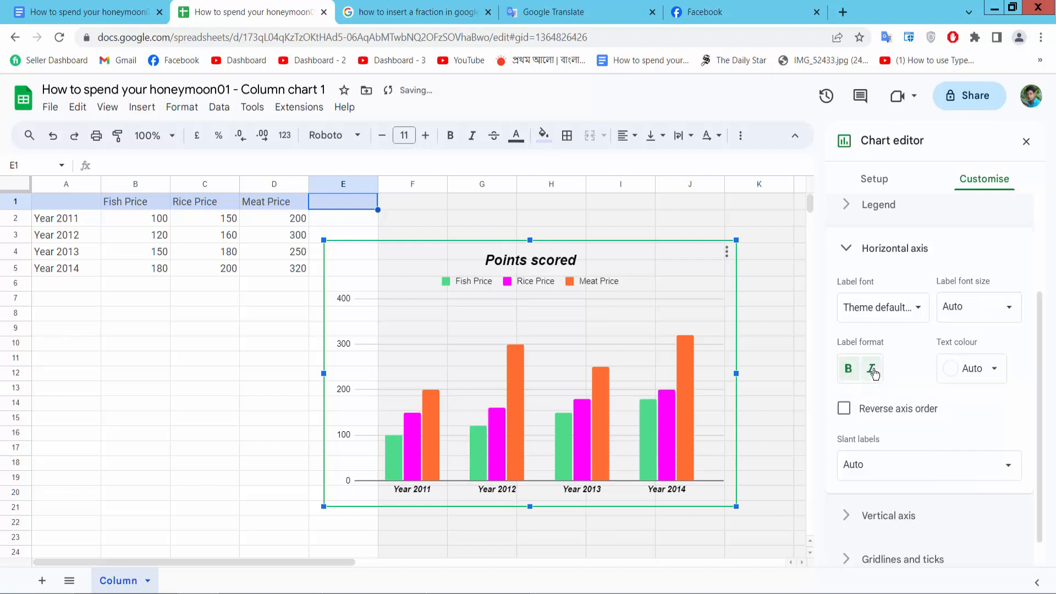
# Try green for the horizontal axis label text and set its colour to black
pyautogui.click(994, 370)
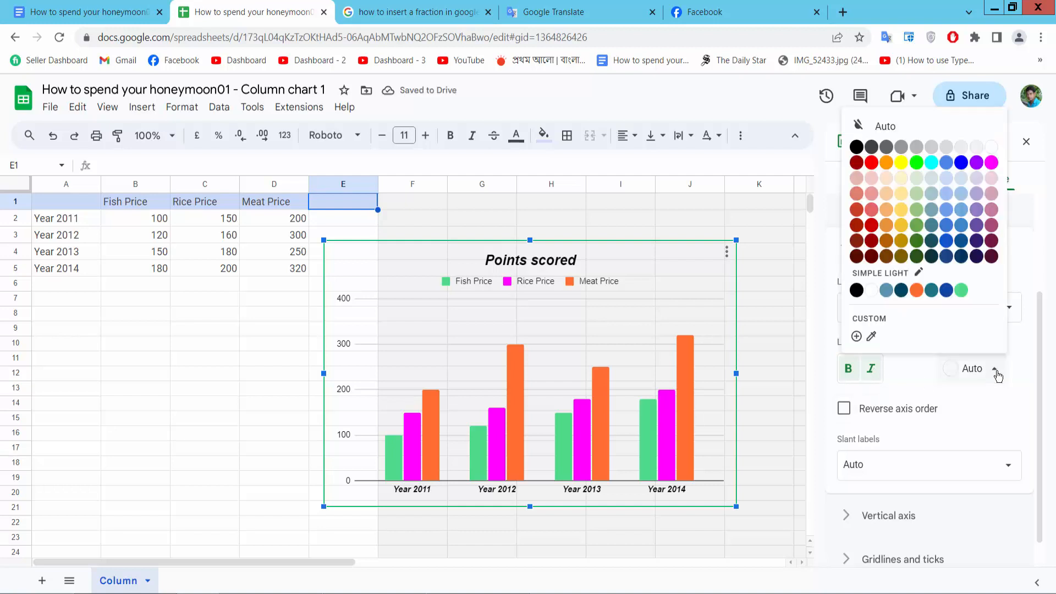
pyautogui.click(961, 291)
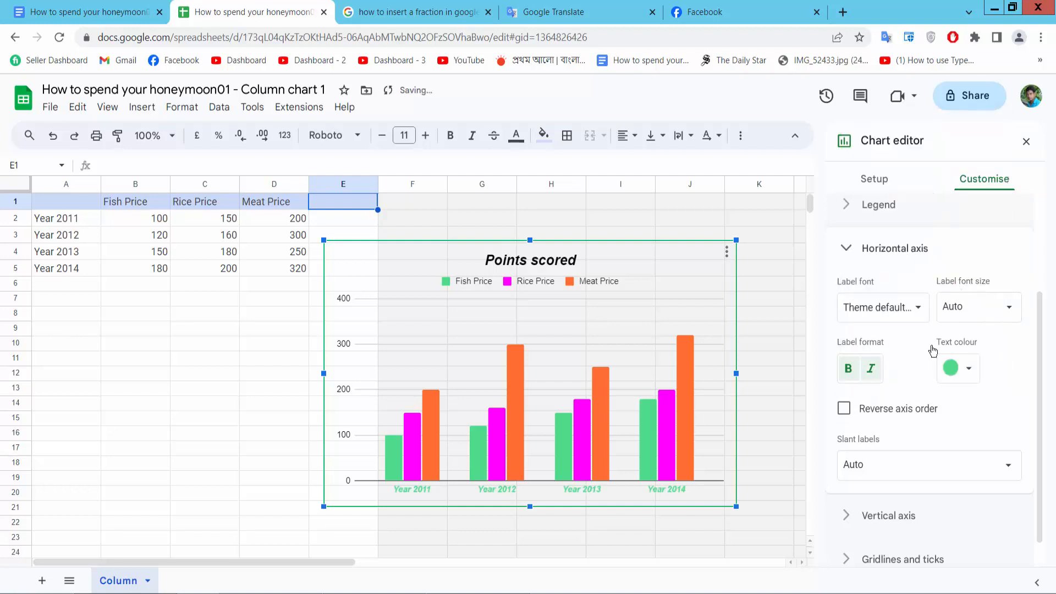
pyautogui.click(972, 376)
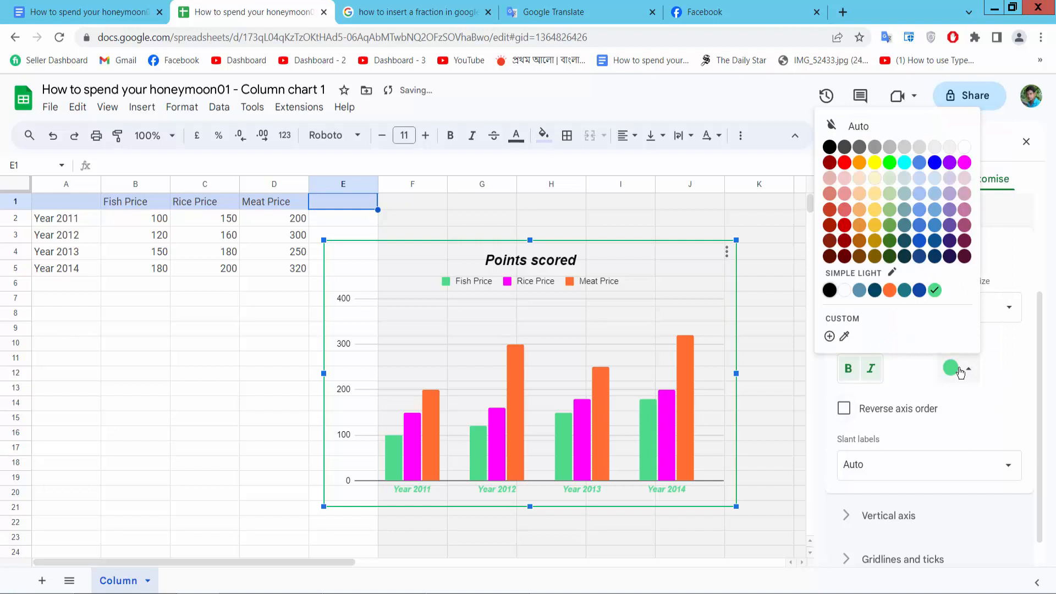
pyautogui.click(828, 285)
# Look over the chart's gridlines and ticks settings for the vertical axis
pyautogui.scroll(-1, 1018, 431)
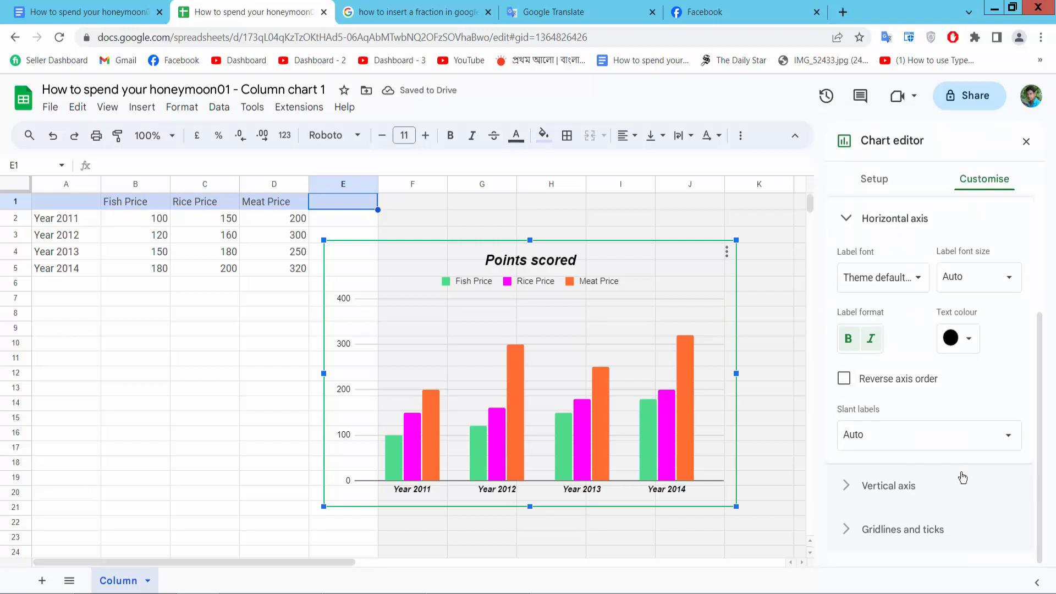
pyautogui.click(914, 529)
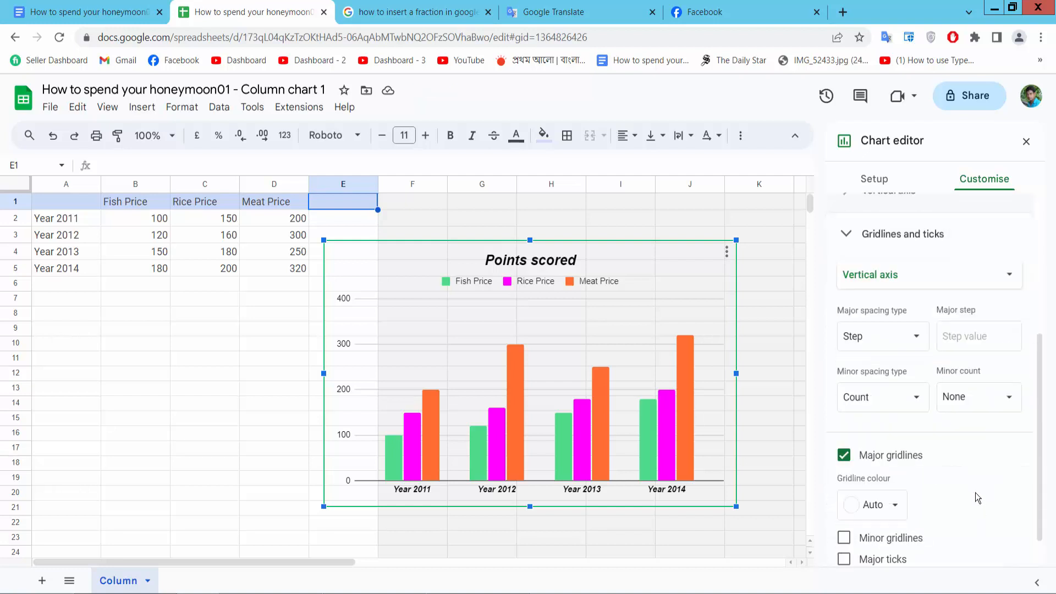
pyautogui.scroll(4, 957, 462)
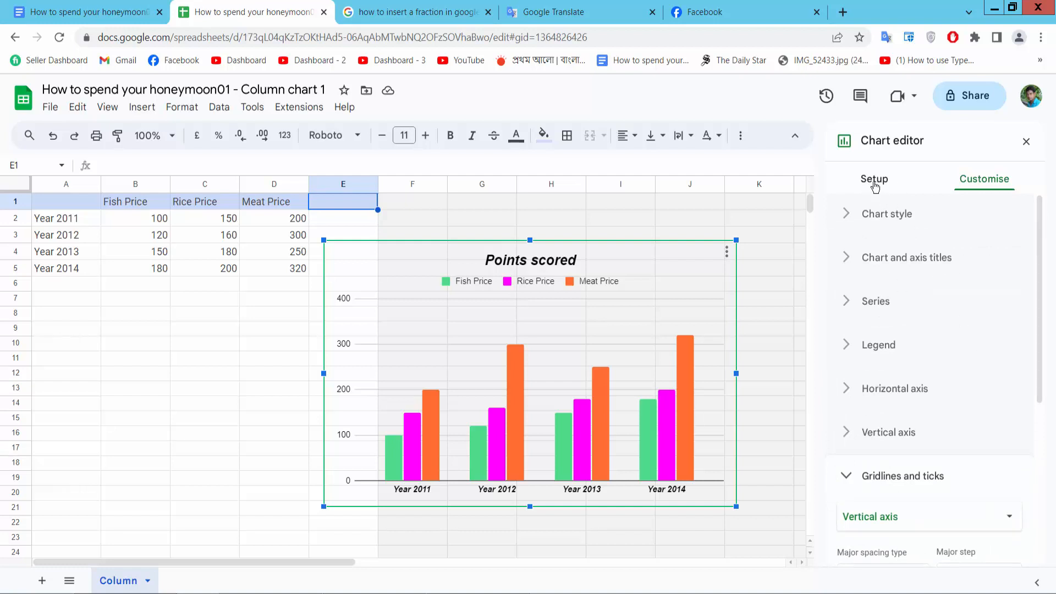
# Switch to the Google Docs document and update the linked column chart with the changes made in the spreadsheet
pyautogui.click(92, 12)
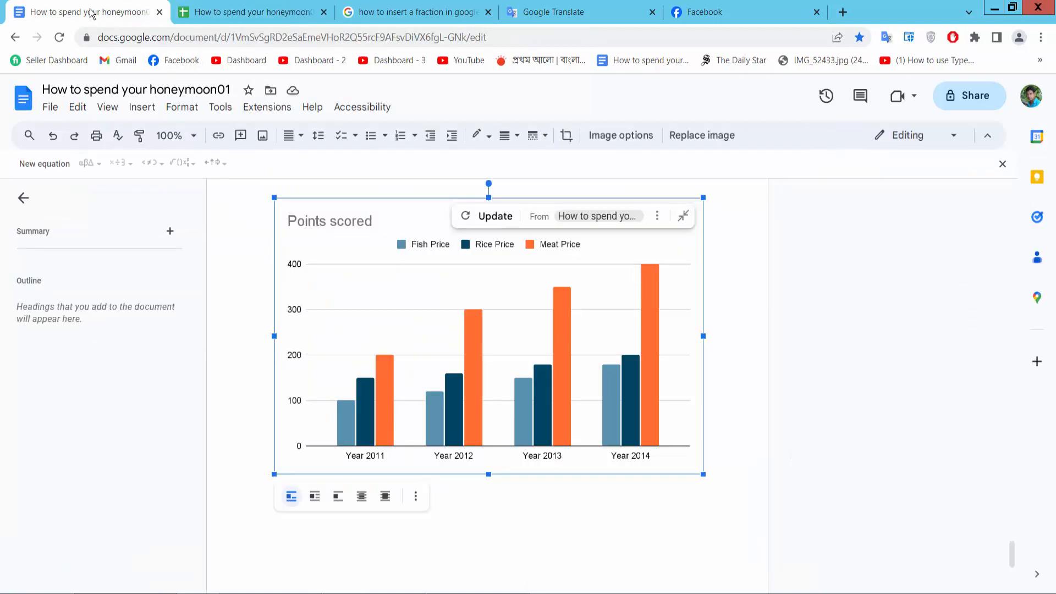
pyautogui.click(487, 217)
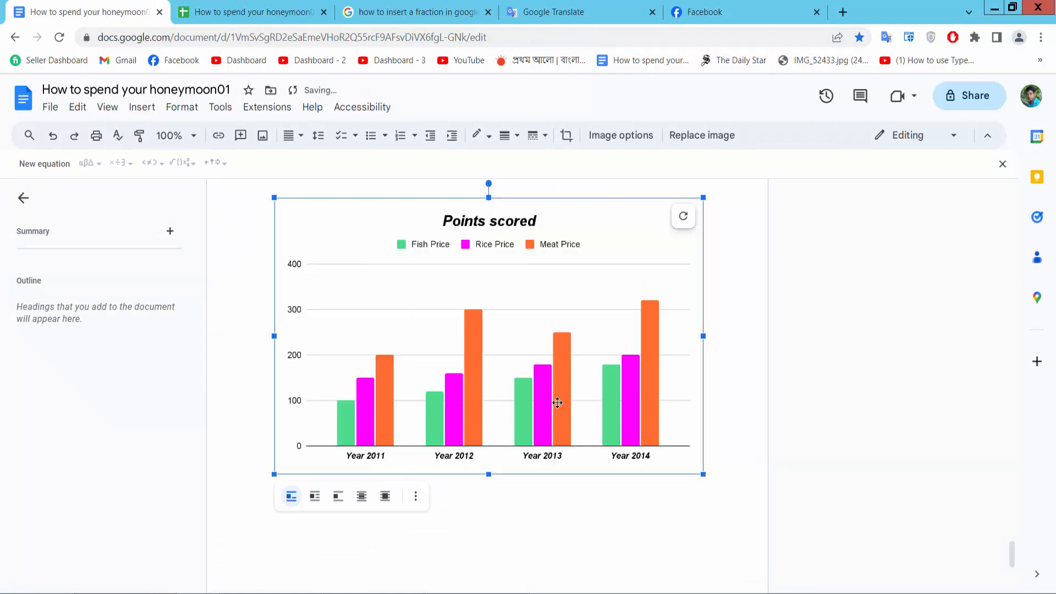
# Return to the linked Google Sheets spreadsheet, try the line chart type for the chart, and undo the change
pyautogui.click(264, 12)
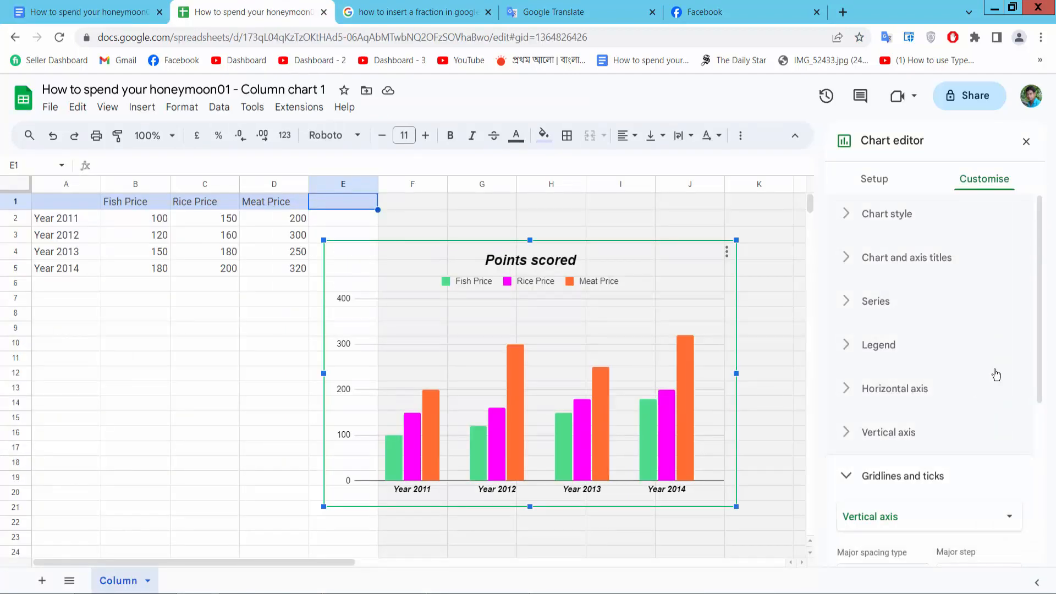
pyautogui.click(875, 180)
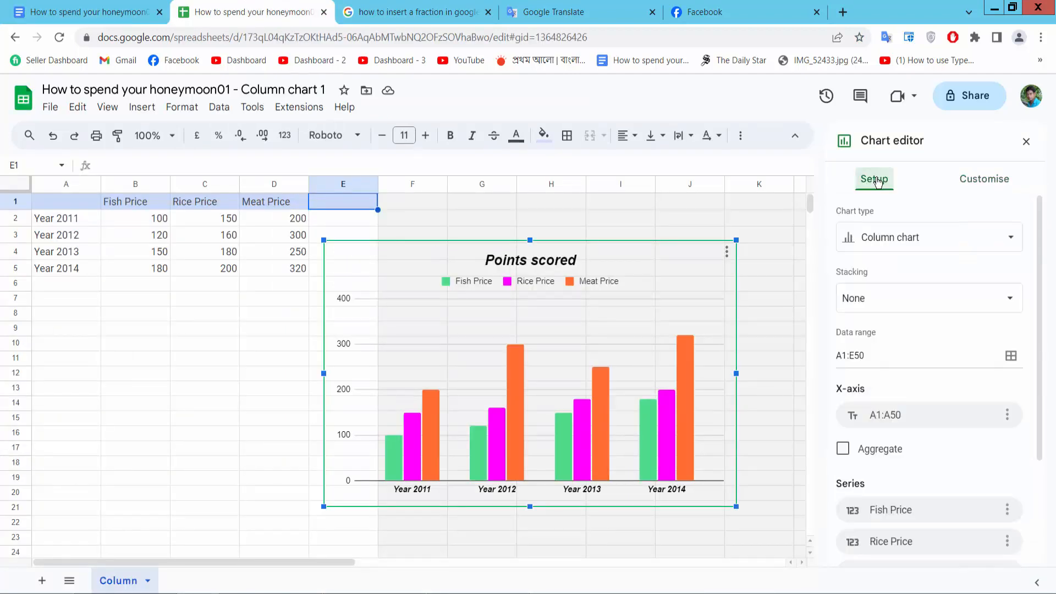
pyautogui.click(948, 241)
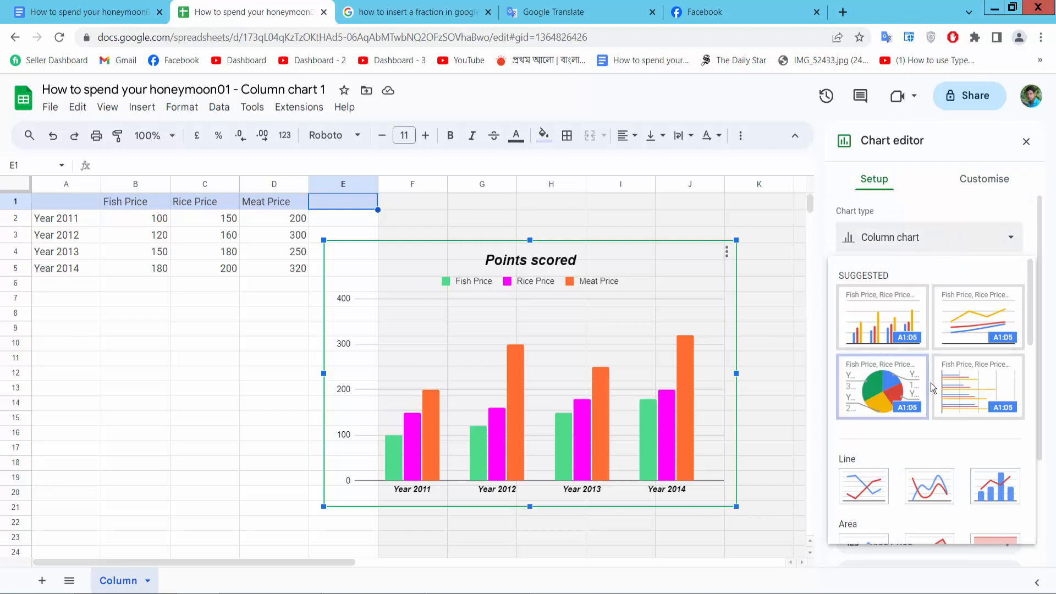
pyautogui.click(874, 495)
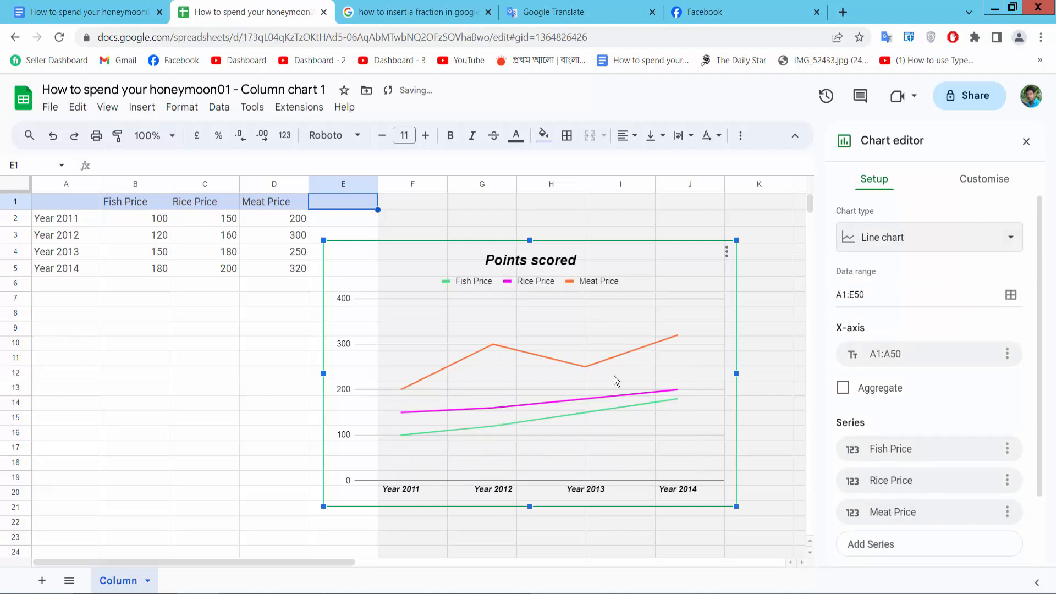
pyautogui.hotkey('ctrl', 'z')
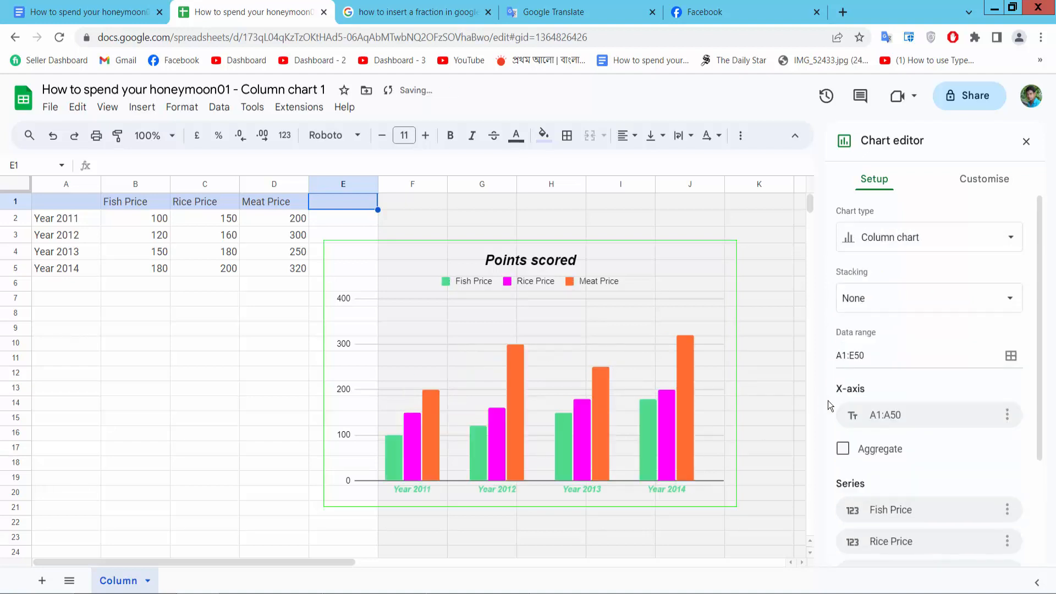
# Try the suggested pie chart for the price data and undo the chart type change
pyautogui.click(880, 237)
pyautogui.scroll(-1, 935, 329)
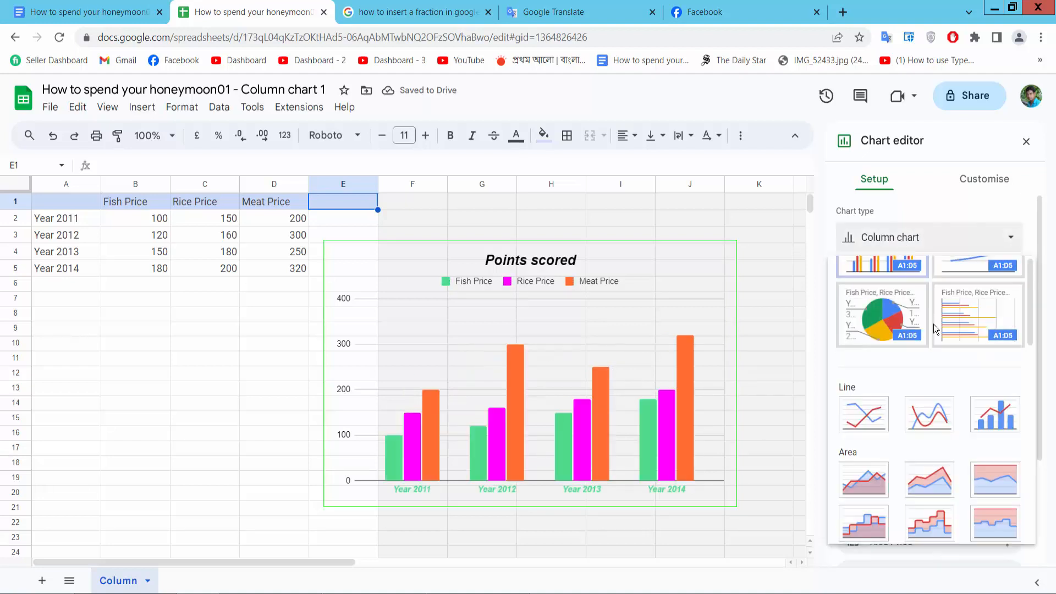
pyautogui.click(885, 322)
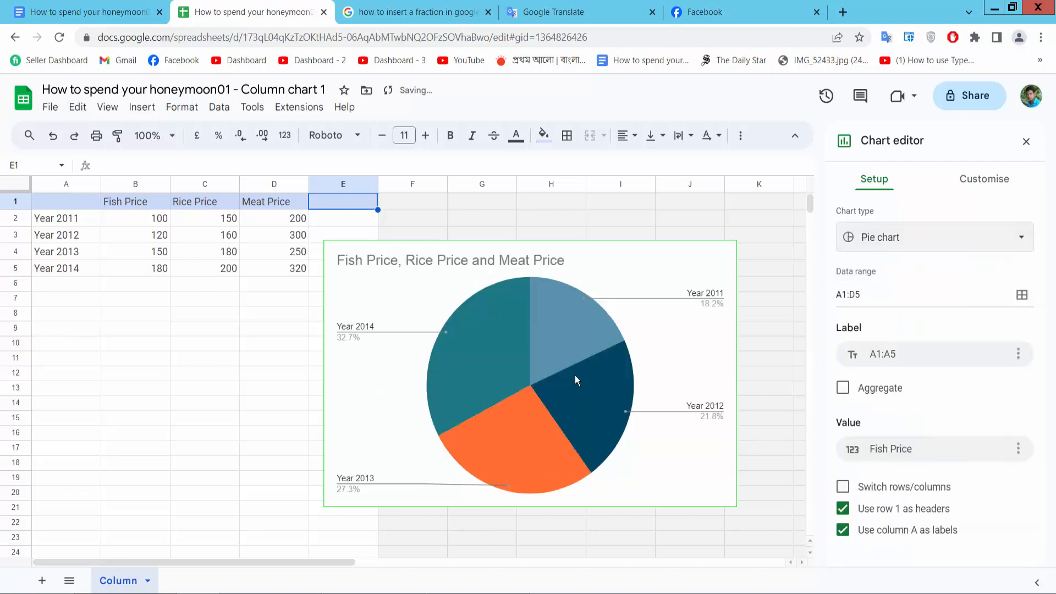
pyautogui.hotkey('ctrl', 'z')
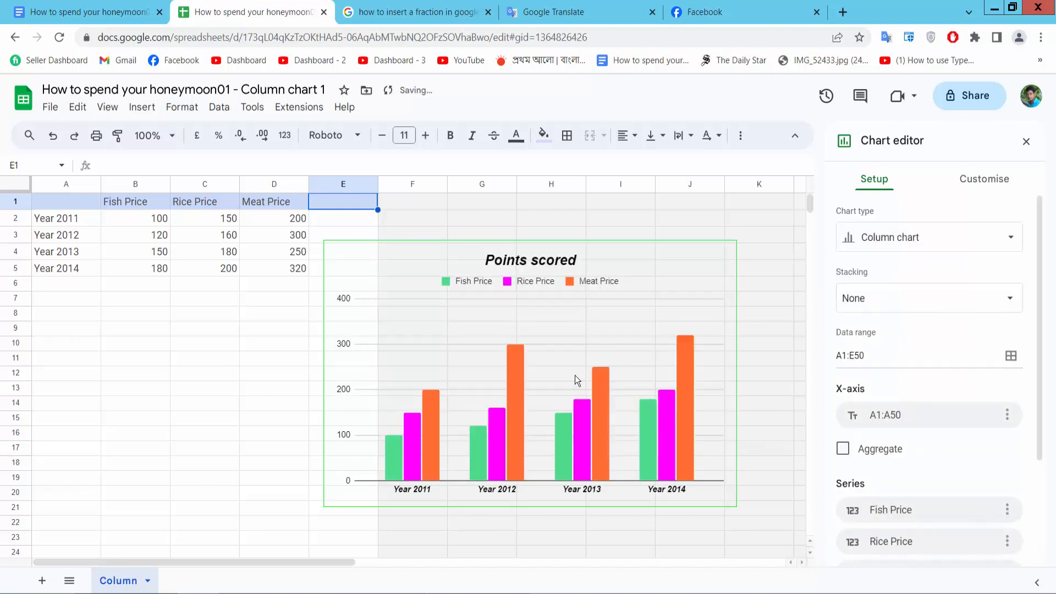